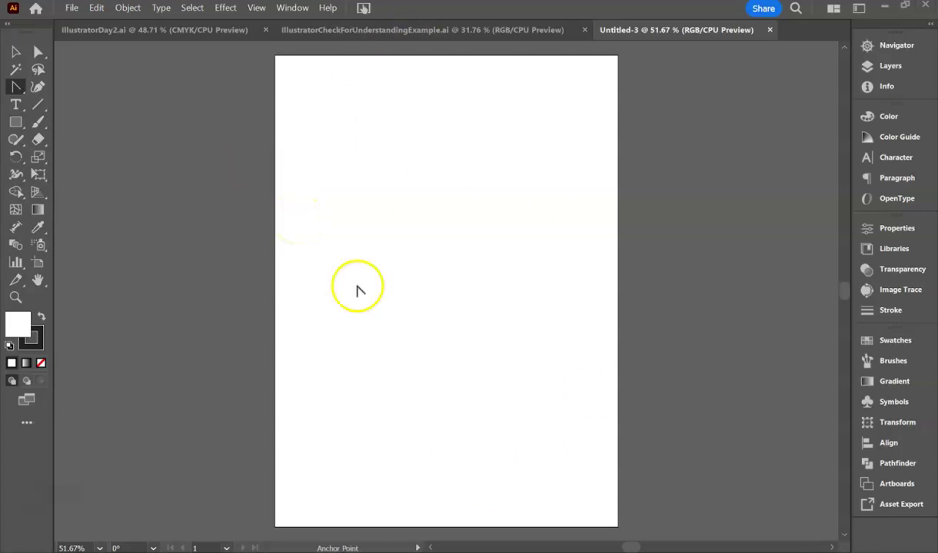
- Start a new document and browse the Mobile, Web and Print presets, ending on Letter 612 x 792 pt
{"action": "left_click", "coordinate": [16, 52]}
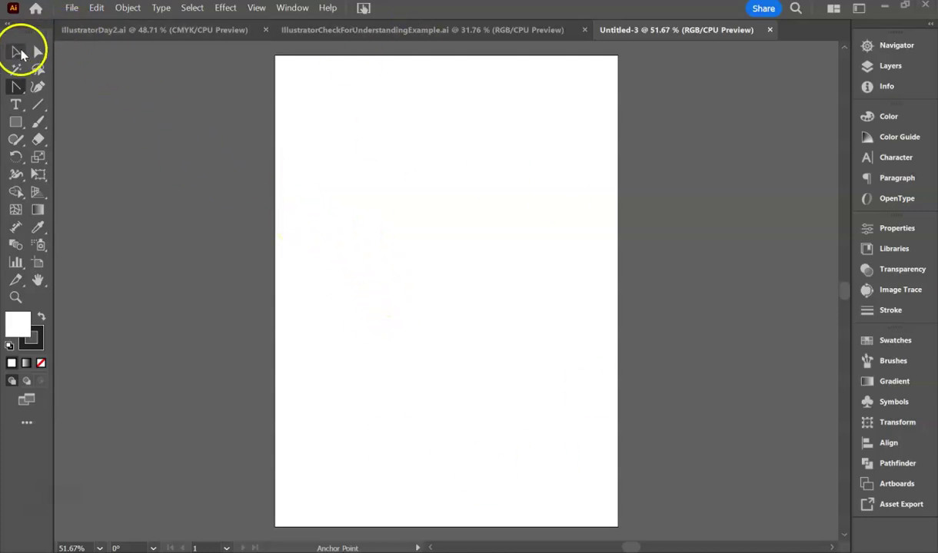
{"action": "left_click", "coordinate": [72, 9]}
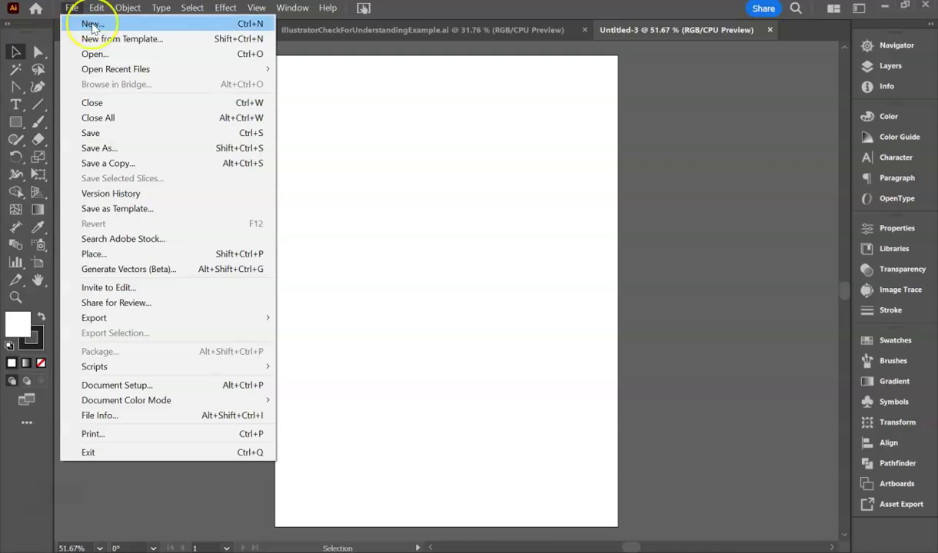
{"action": "left_click", "coordinate": [92, 25]}
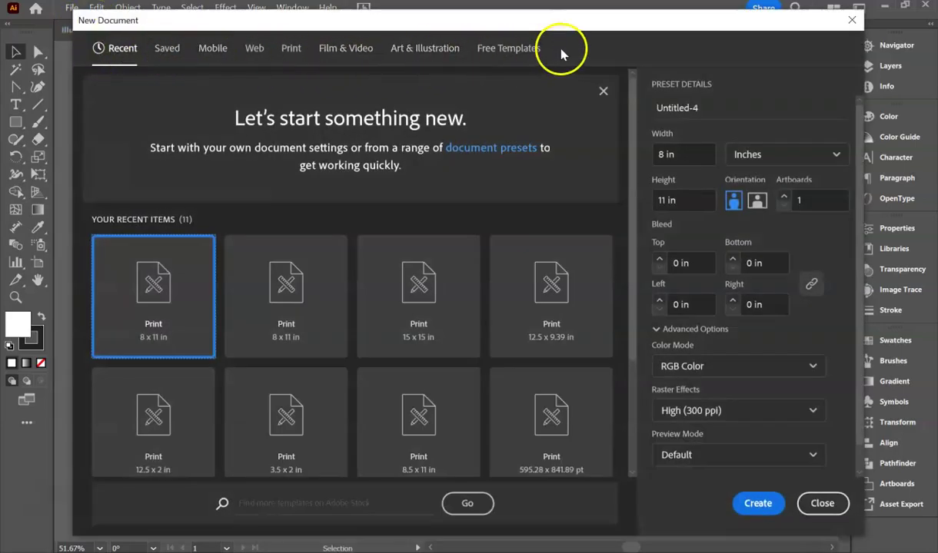
{"action": "left_click", "coordinate": [210, 52]}
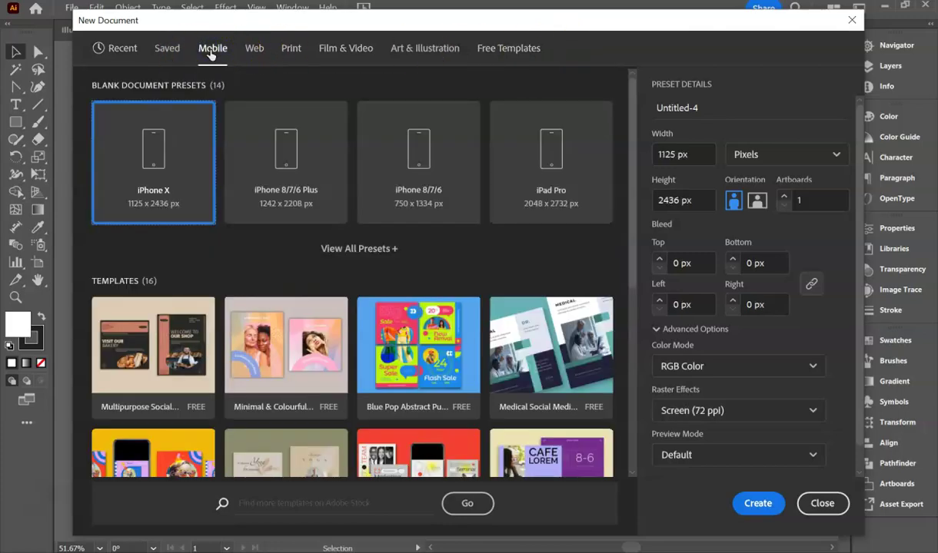
{"action": "left_click", "coordinate": [254, 50]}
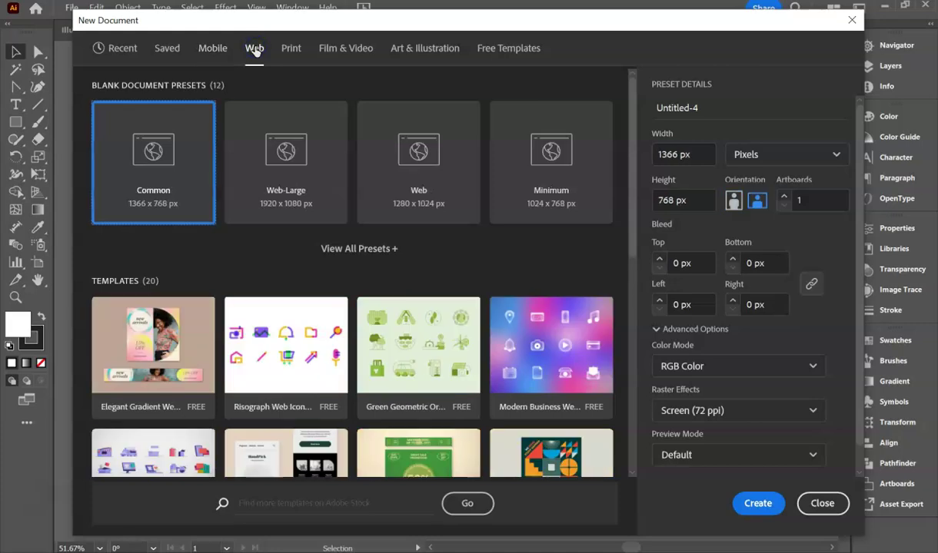
{"action": "left_click", "coordinate": [300, 54]}
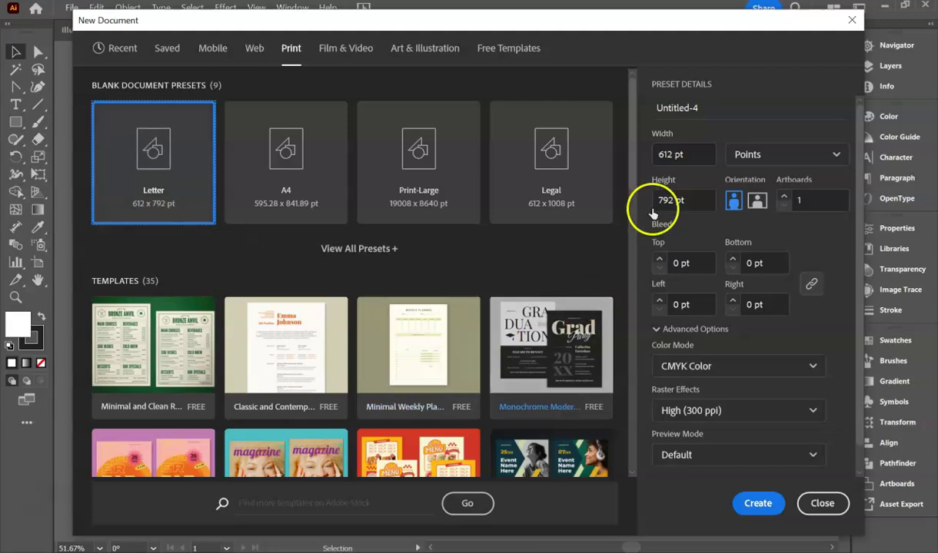
- Create the Letter 8.5 x 11 in document with Inches units and RGB Color mode
{"action": "left_click", "coordinate": [767, 157]}
{"action": "left_click", "coordinate": [777, 252]}
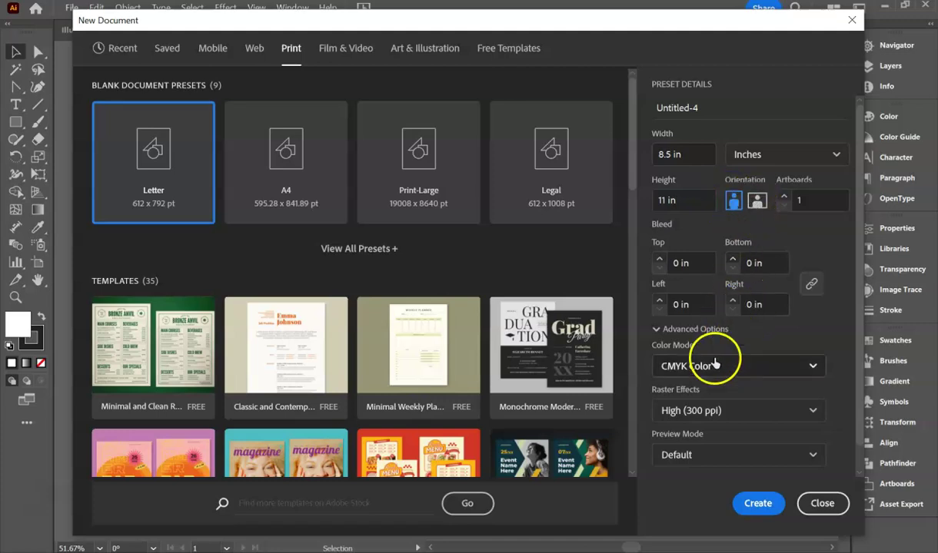
{"action": "left_click", "coordinate": [657, 329]}
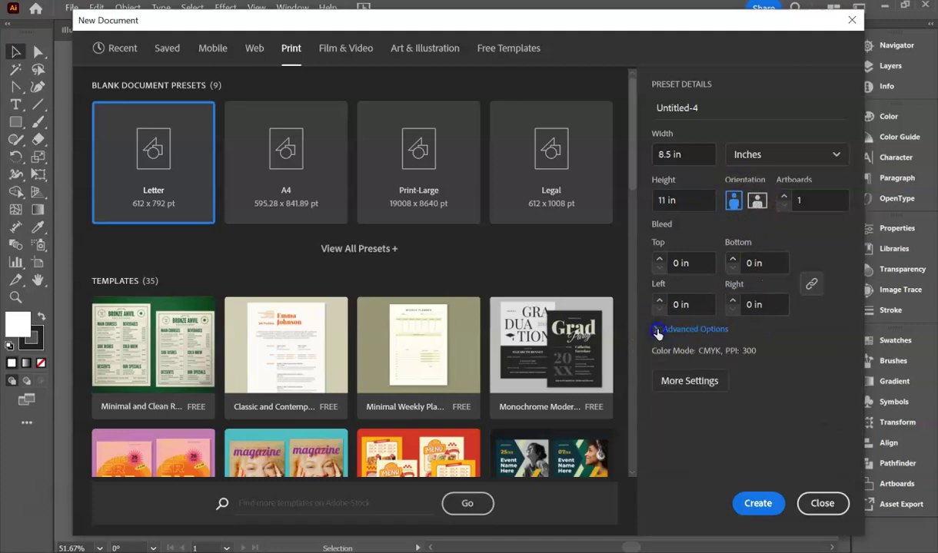
{"action": "left_click", "coordinate": [657, 330]}
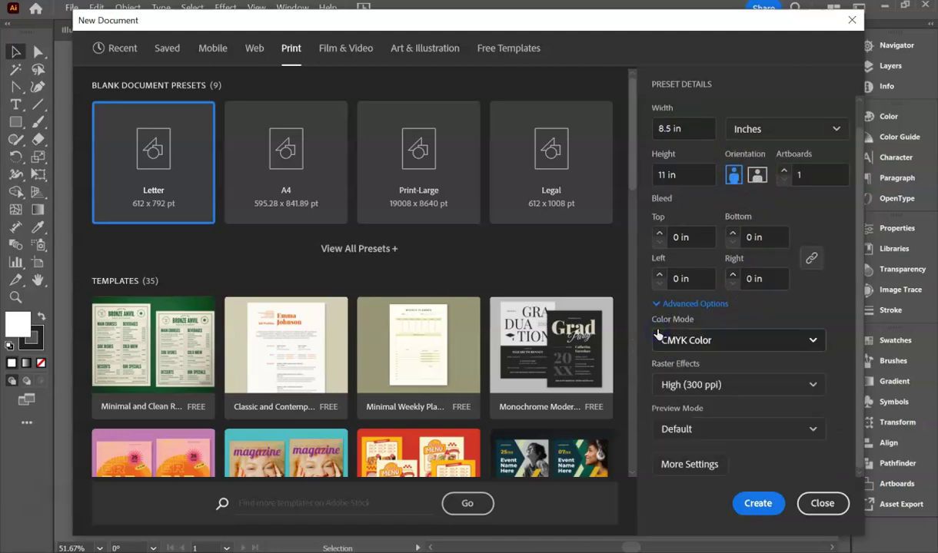
{"action": "left_click", "coordinate": [698, 345]}
{"action": "left_click", "coordinate": [705, 367]}
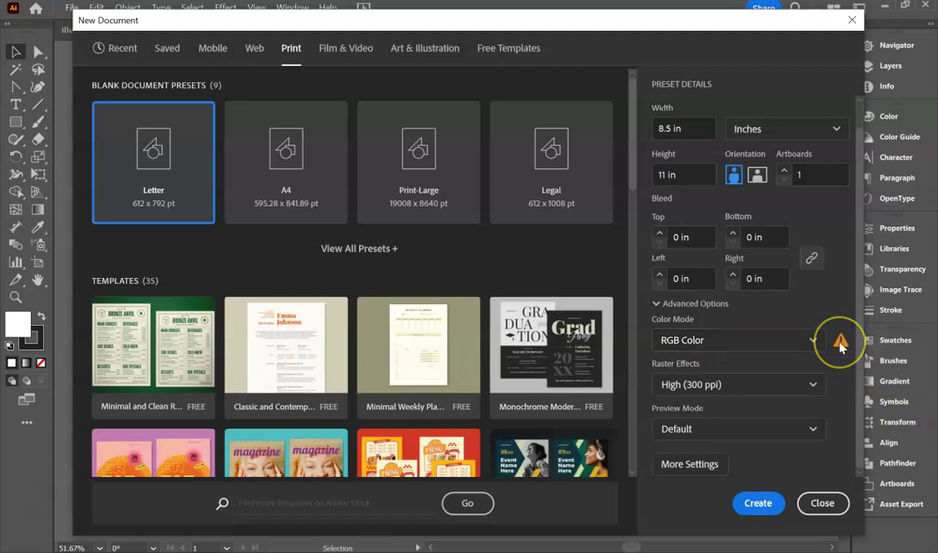
{"action": "mouse_move", "coordinate": [840, 347]}
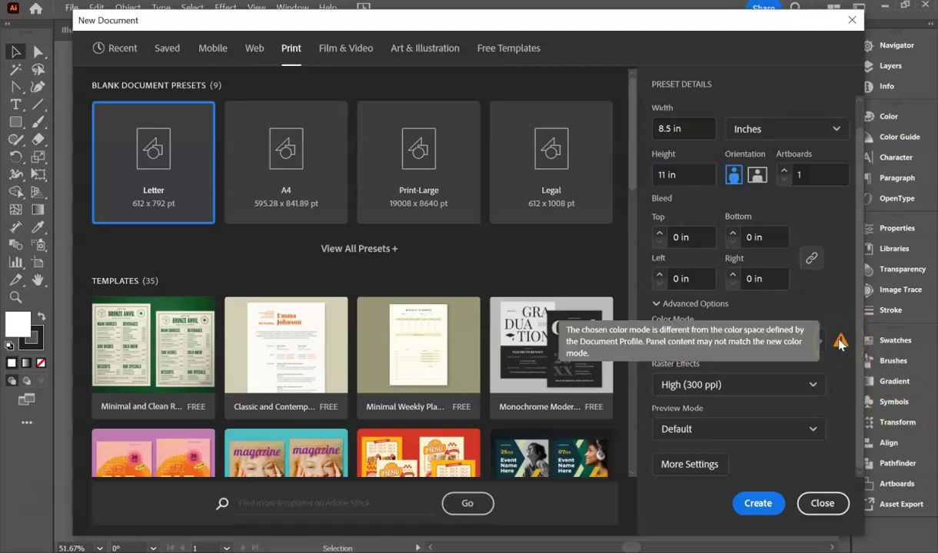
{"action": "left_click", "coordinate": [757, 503]}
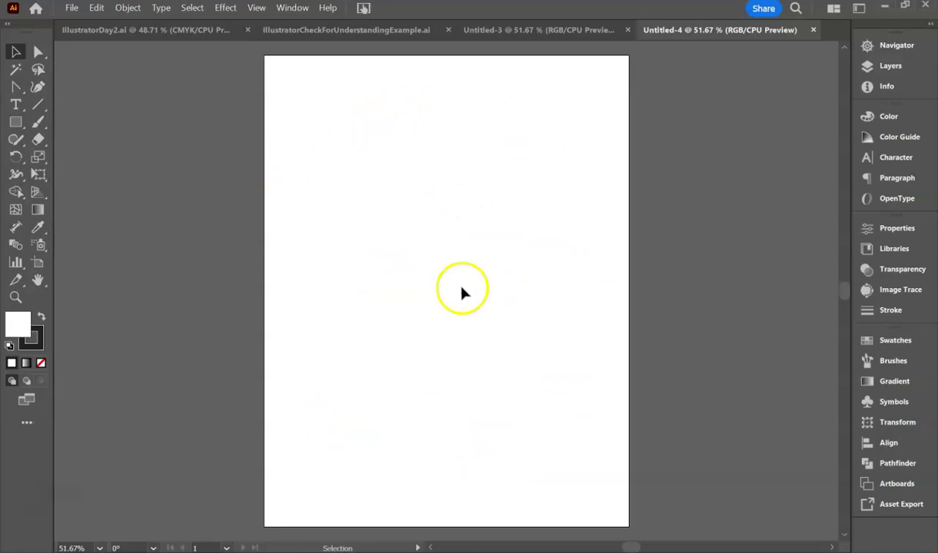
- Draw a rectangle near the artboard centre and drag it onto the pasteboard at the top-left
{"action": "left_click", "coordinate": [16, 121]}
{"action": "left_click_drag", "start_coordinate": [404, 193], "coordinate": [527, 289]}
{"action": "left_click", "coordinate": [16, 52]}
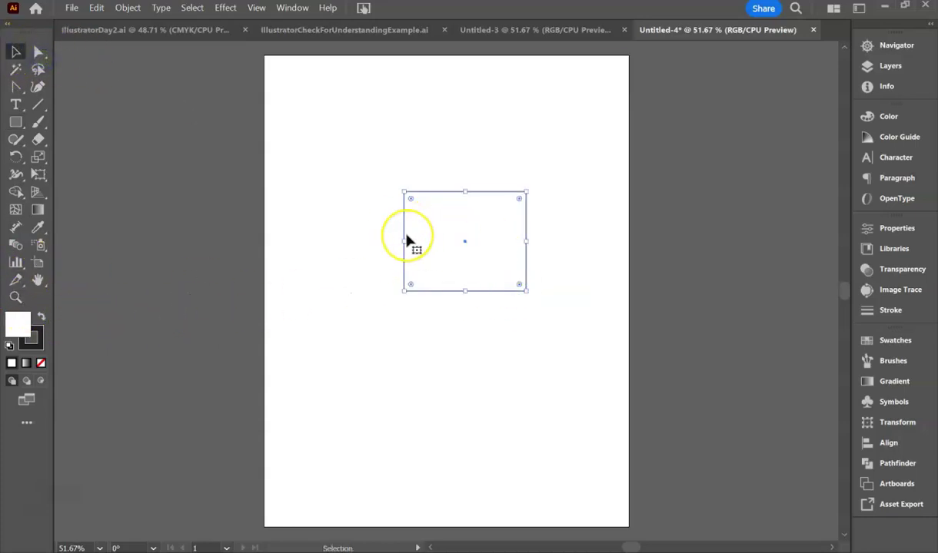
{"action": "left_click_drag", "start_coordinate": [413, 238], "coordinate": [282, 239]}
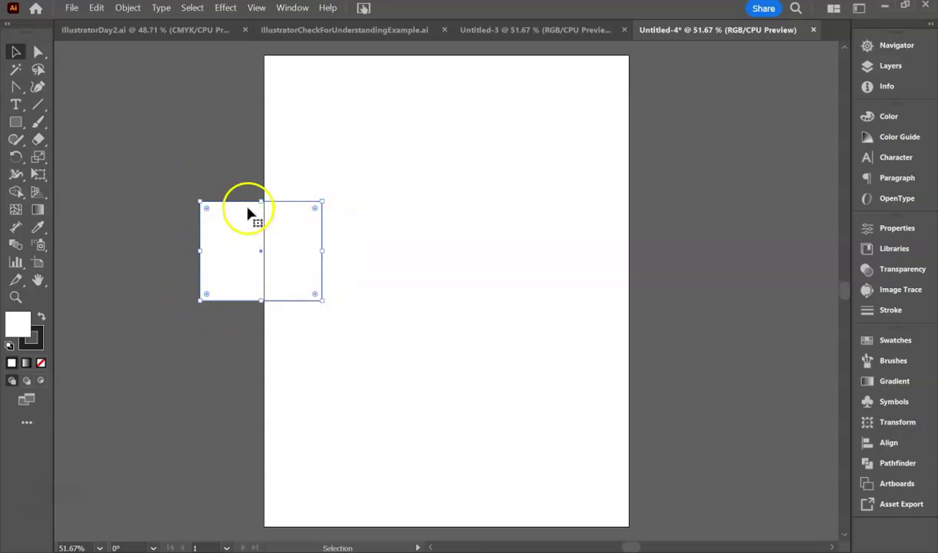
{"action": "left_click_drag", "start_coordinate": [237, 258], "coordinate": [102, 351]}
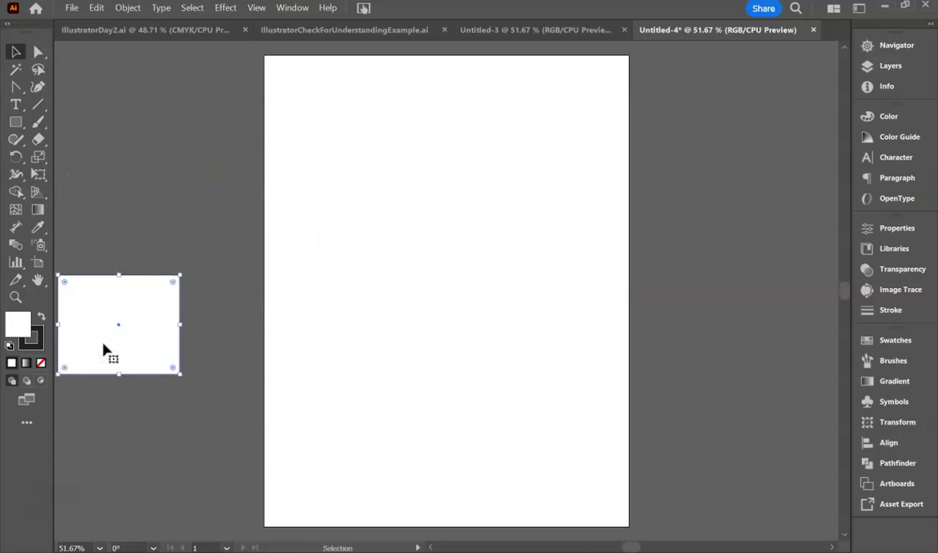
- Use the Navigator to zoom out to 8.33% and back in to 50%, then delete the rectangle
{"action": "left_click", "coordinate": [867, 46]}
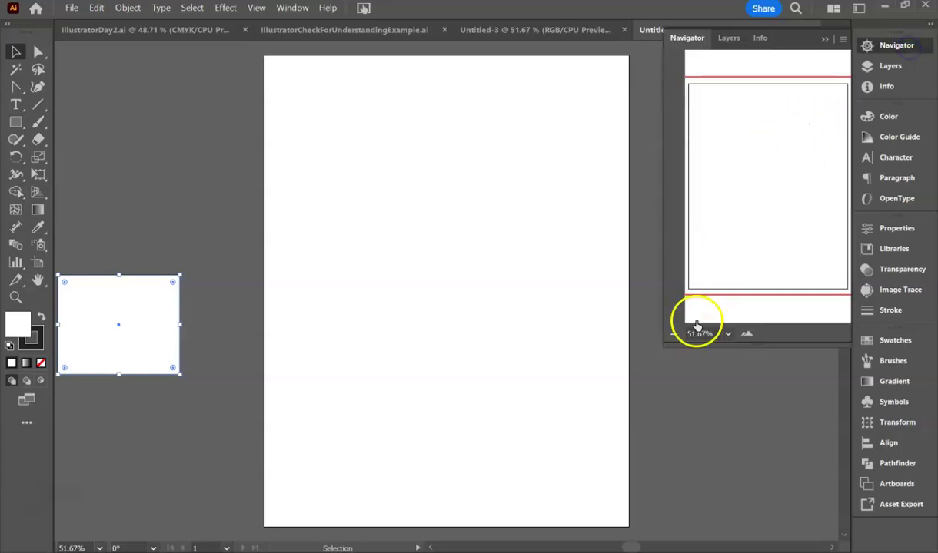
{"action": "left_click", "coordinate": [674, 334]}
{"action": "left_click", "coordinate": [673, 333]}
{"action": "left_click", "coordinate": [673, 333]}
{"action": "left_click", "coordinate": [673, 333]}
{"action": "left_click", "coordinate": [673, 334]}
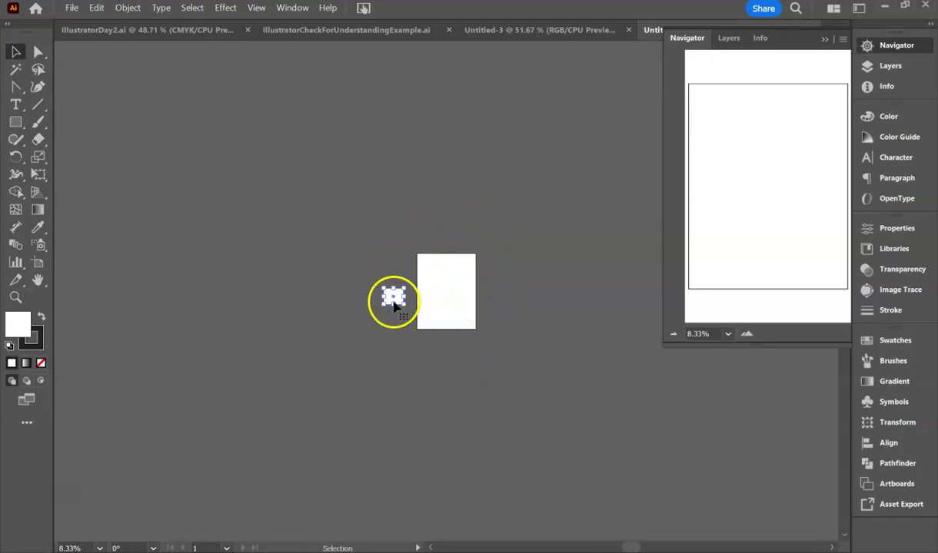
{"action": "left_click_drag", "start_coordinate": [393, 303], "coordinate": [377, 282]}
{"action": "left_click", "coordinate": [746, 333]}
{"action": "left_click", "coordinate": [747, 334]}
{"action": "left_click", "coordinate": [747, 333]}
{"action": "left_click", "coordinate": [747, 334]}
{"action": "left_click_drag", "start_coordinate": [181, 244], "coordinate": [283, 189]}
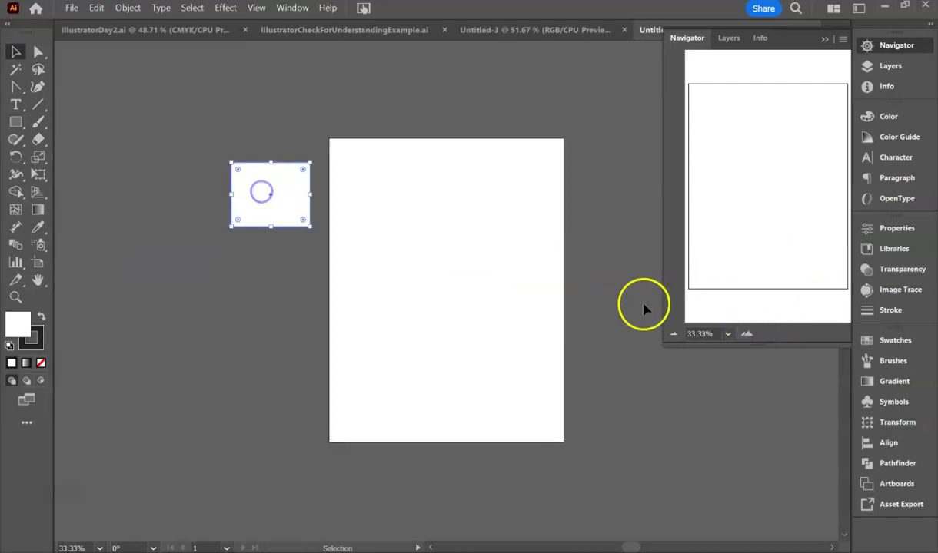
{"action": "left_click", "coordinate": [747, 335]}
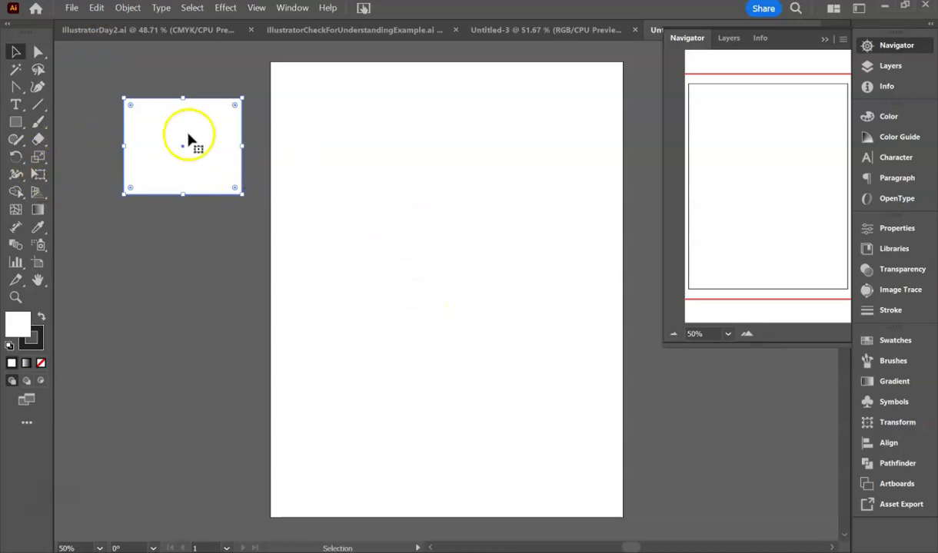
{"action": "key", "text": "Delete"}
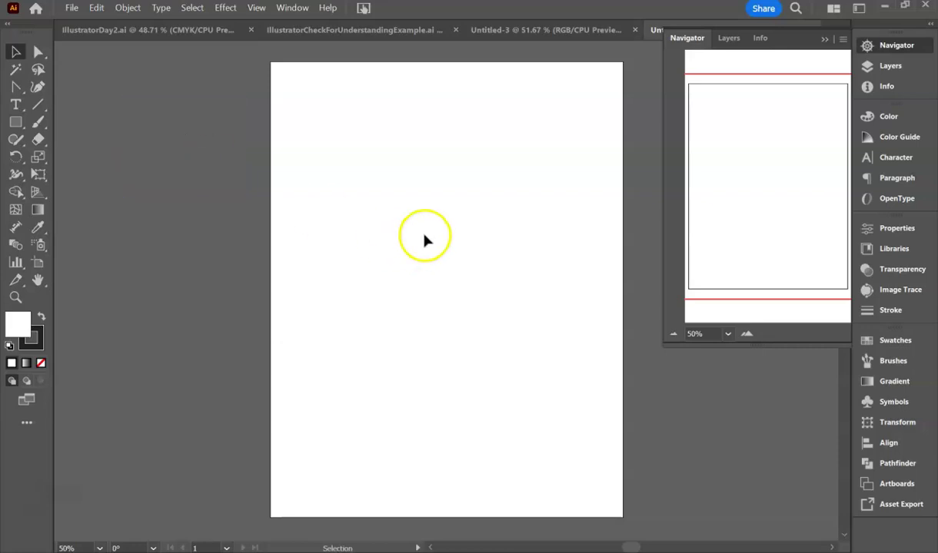
{"action": "left_click", "coordinate": [822, 42]}
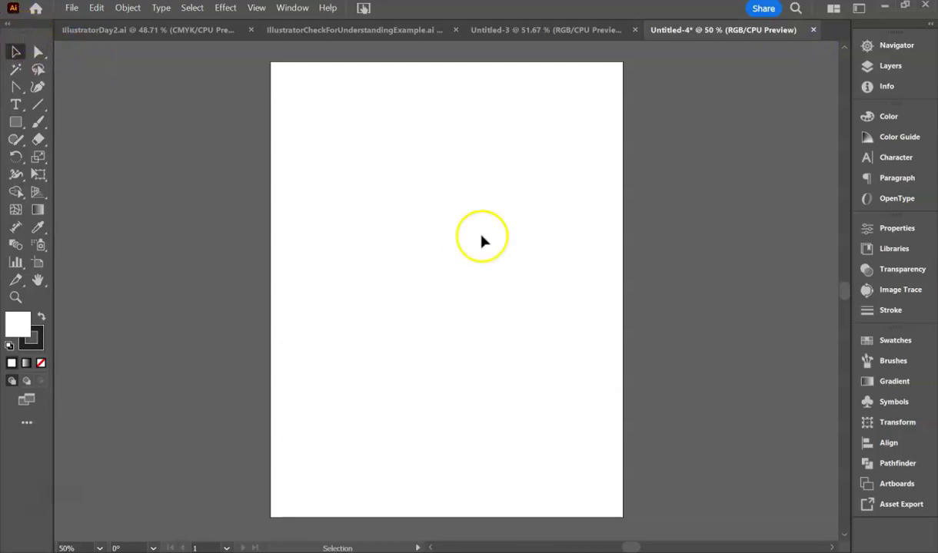
- Toggle the Tools panel between single-column and two-column layouts
{"action": "left_click", "coordinate": [10, 26]}
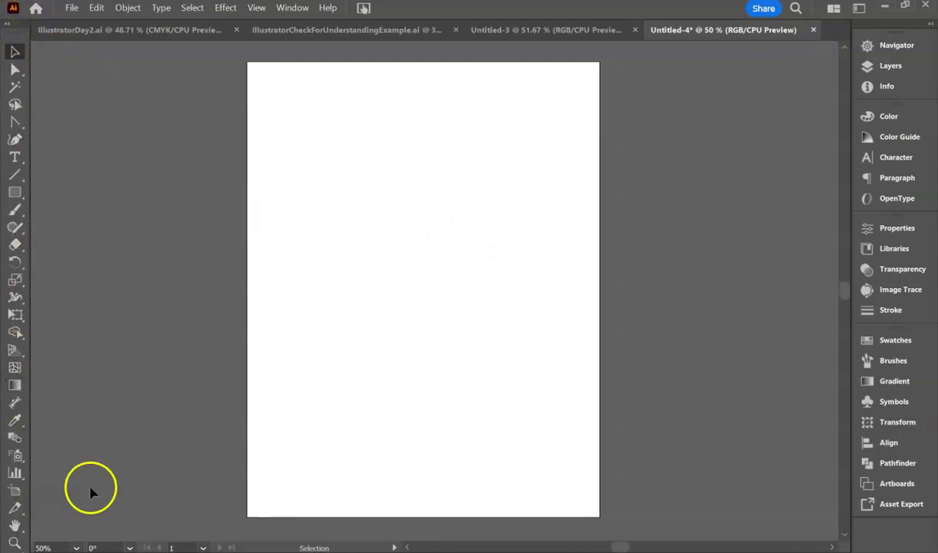
{"action": "left_click", "coordinate": [7, 28]}
{"action": "left_click", "coordinate": [6, 27]}
{"action": "left_click", "coordinate": [7, 27]}
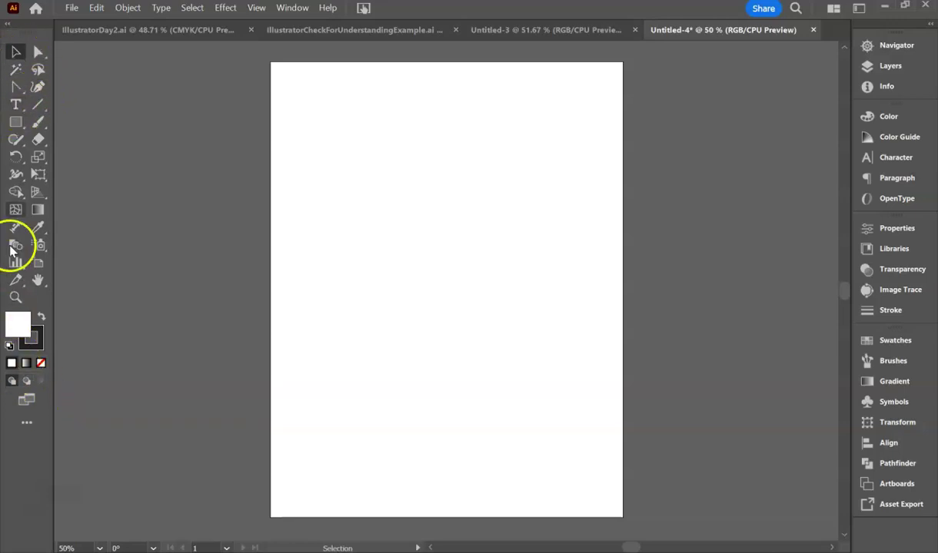
- Choose the Pen tool after viewing the Type tool variants
{"action": "left_click", "coordinate": [18, 106]}
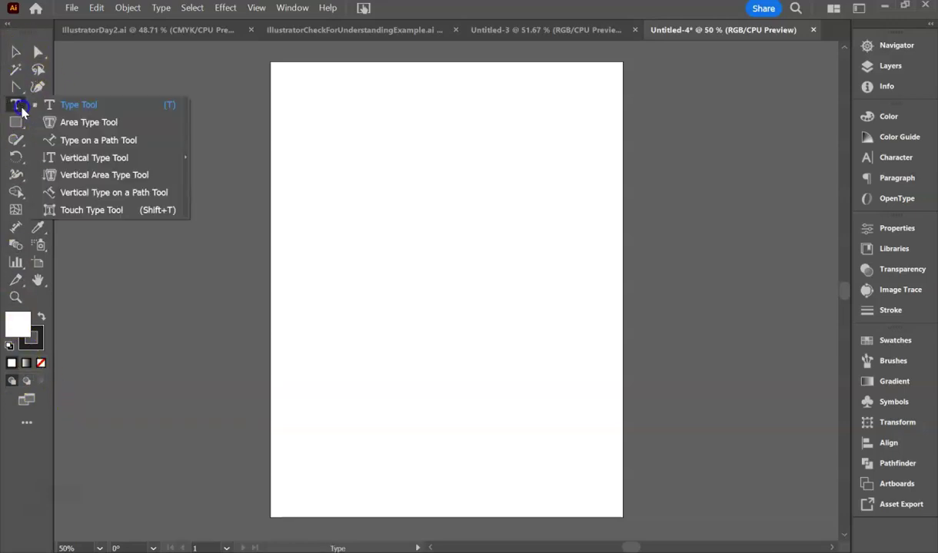
{"action": "left_click", "coordinate": [17, 105]}
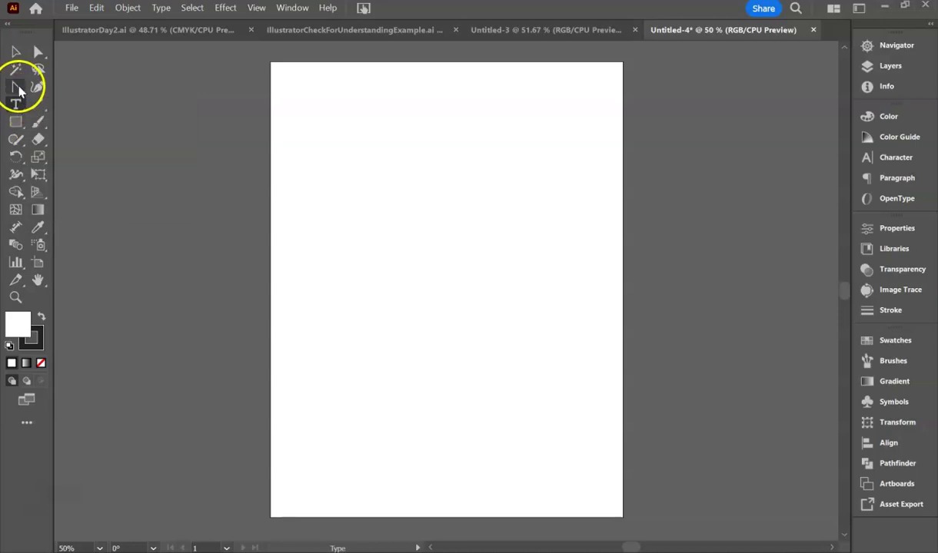
{"action": "left_click_drag", "start_coordinate": [17, 88], "coordinate": [55, 88]}
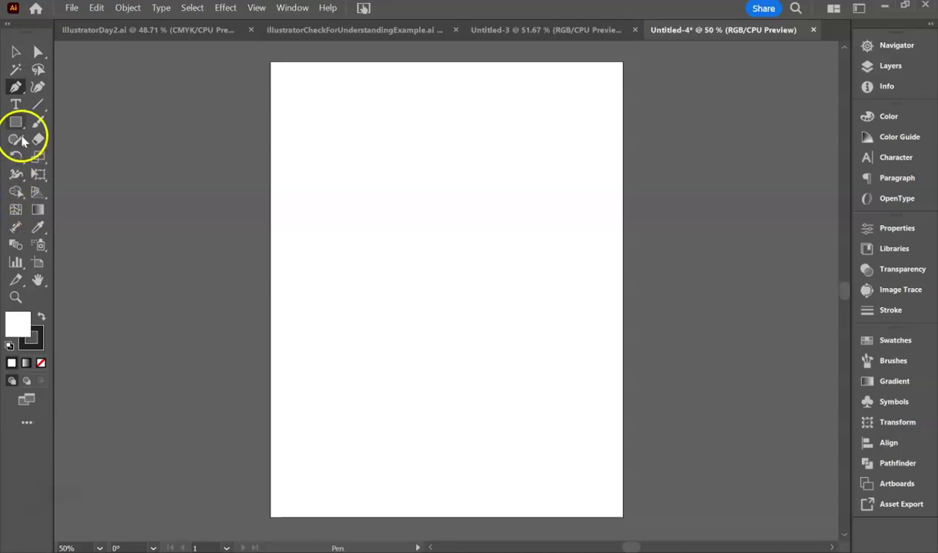
{"action": "left_click", "coordinate": [930, 25]}
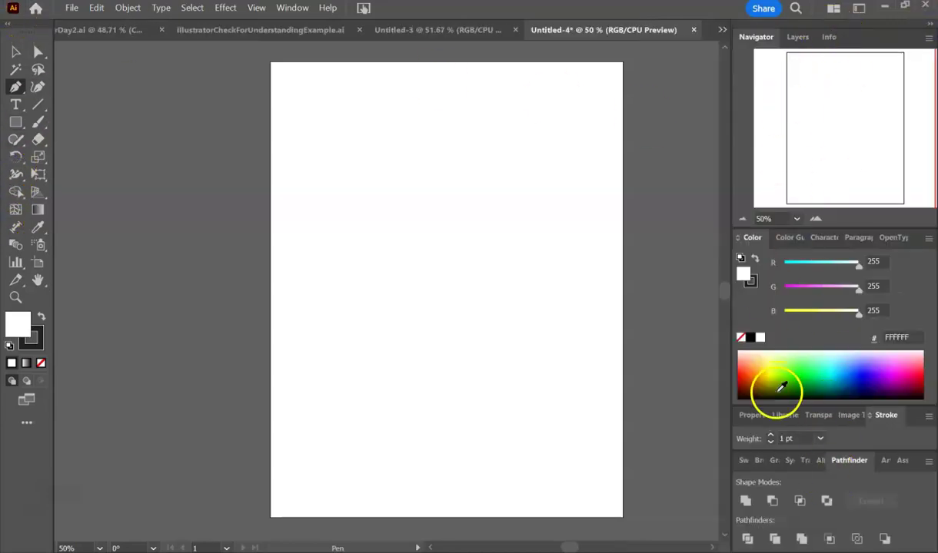
{"action": "left_click_drag", "start_coordinate": [808, 44], "coordinate": [768, 235]}
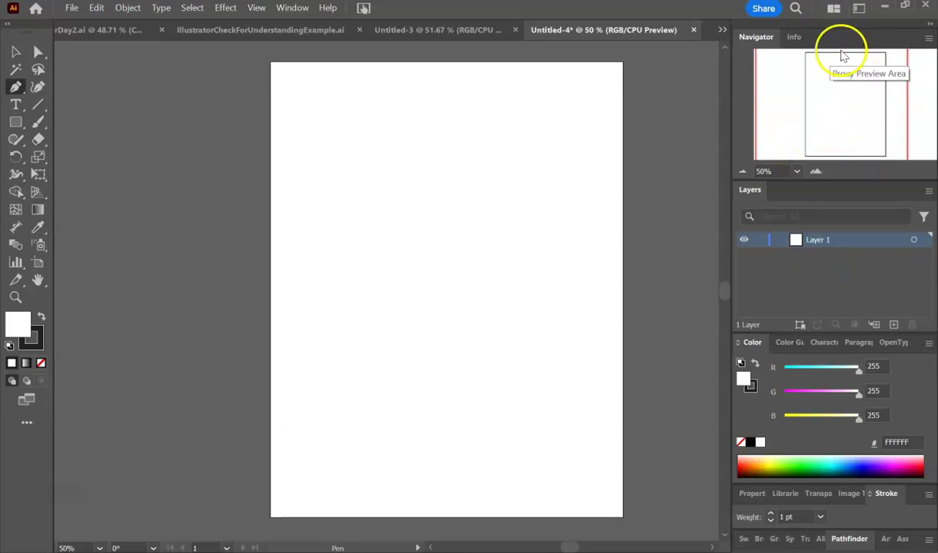
{"action": "left_click", "coordinate": [292, 14]}
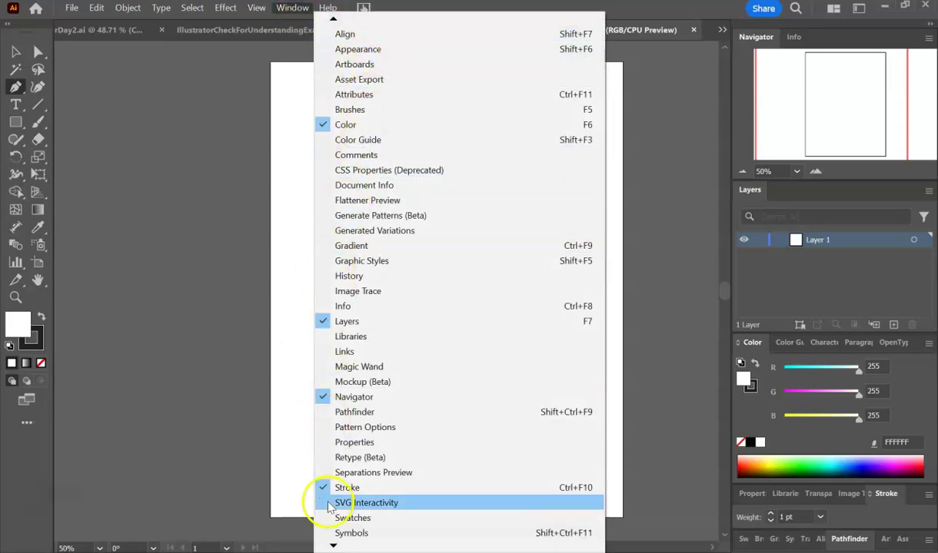
{"action": "scroll", "coordinate": [327, 520], "scroll_direction": "down", "scroll_amount": 3}
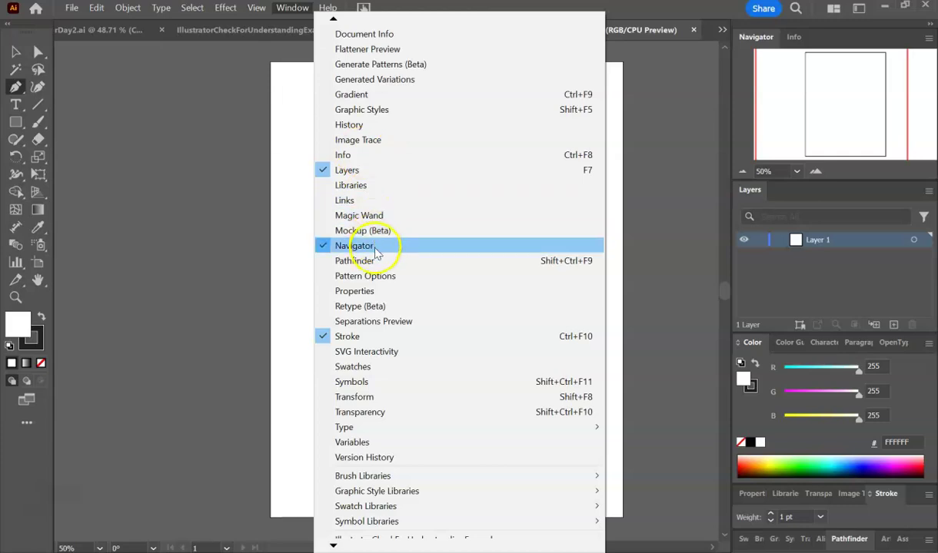
{"action": "left_click_drag", "start_coordinate": [921, 126], "coordinate": [859, 105]}
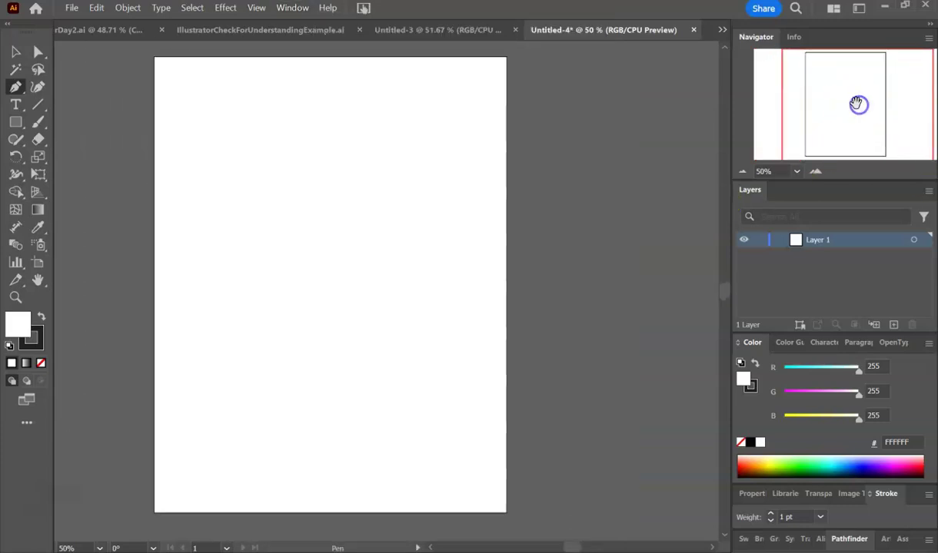
{"action": "left_click", "coordinate": [880, 108]}
{"action": "left_click_drag", "start_coordinate": [880, 108], "coordinate": [854, 106]}
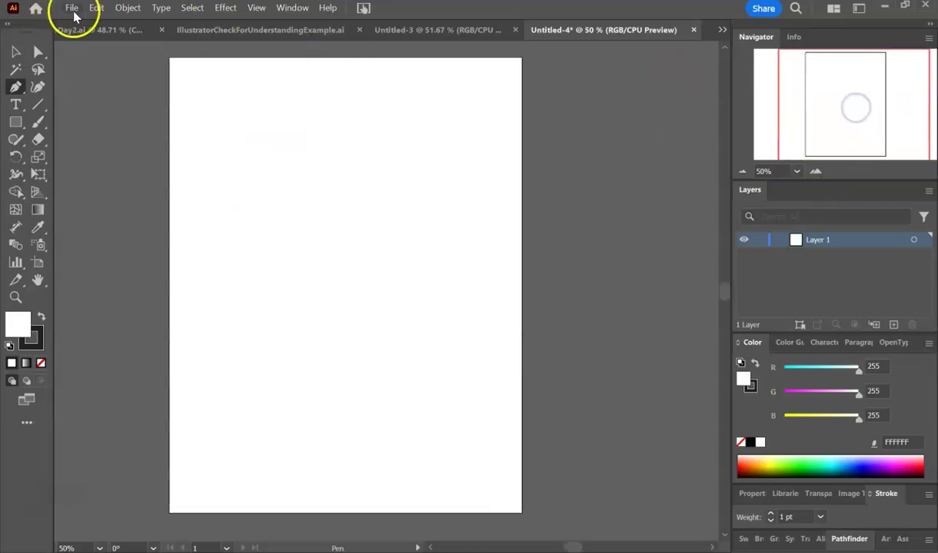
{"action": "left_click", "coordinate": [256, 8]}
{"action": "mouse_move", "coordinate": [225, 8]}
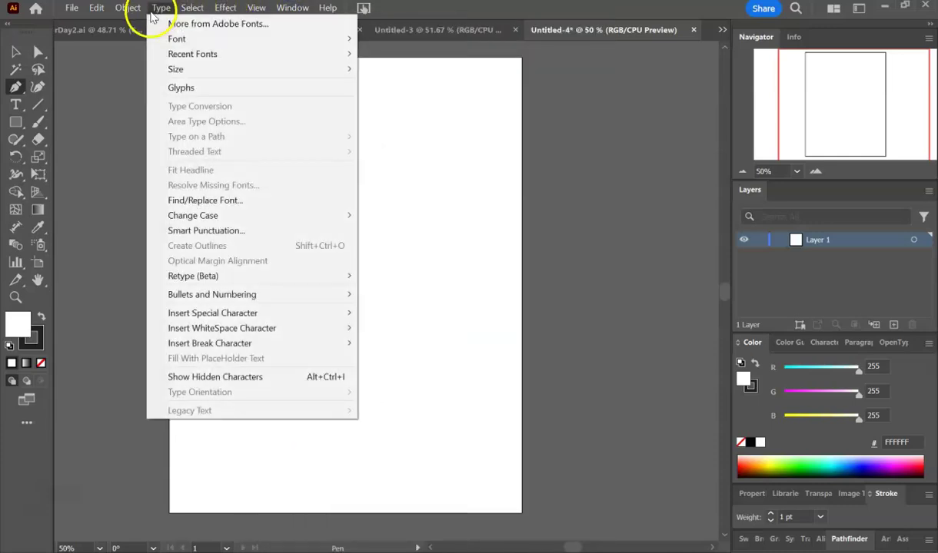
{"action": "mouse_move", "coordinate": [125, 8]}
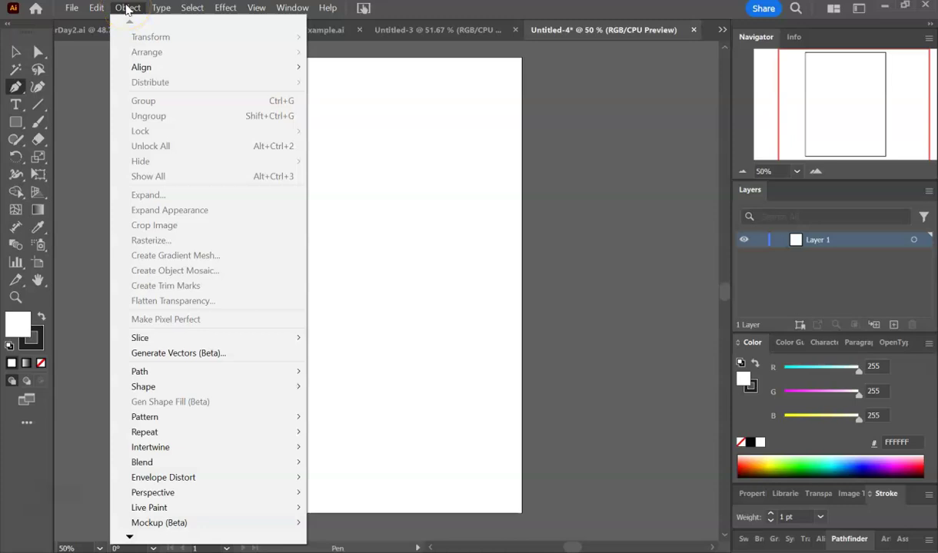
{"action": "left_click", "coordinate": [127, 8]}
{"action": "left_click", "coordinate": [292, 8]}
{"action": "left_click", "coordinate": [662, 11]}
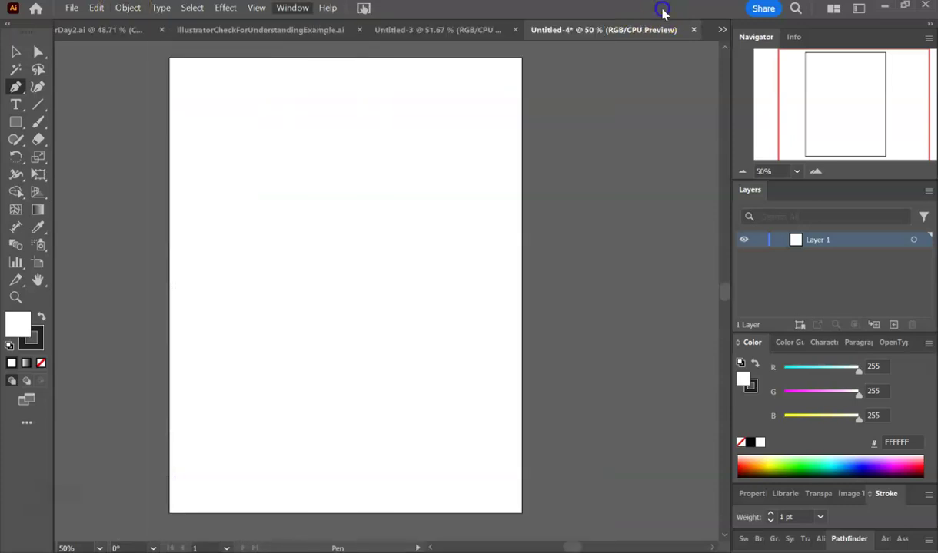
- Draw a tall rectangle near the artboard's top-left and bring up the Color Picker for its fill
{"action": "left_click", "coordinate": [18, 121]}
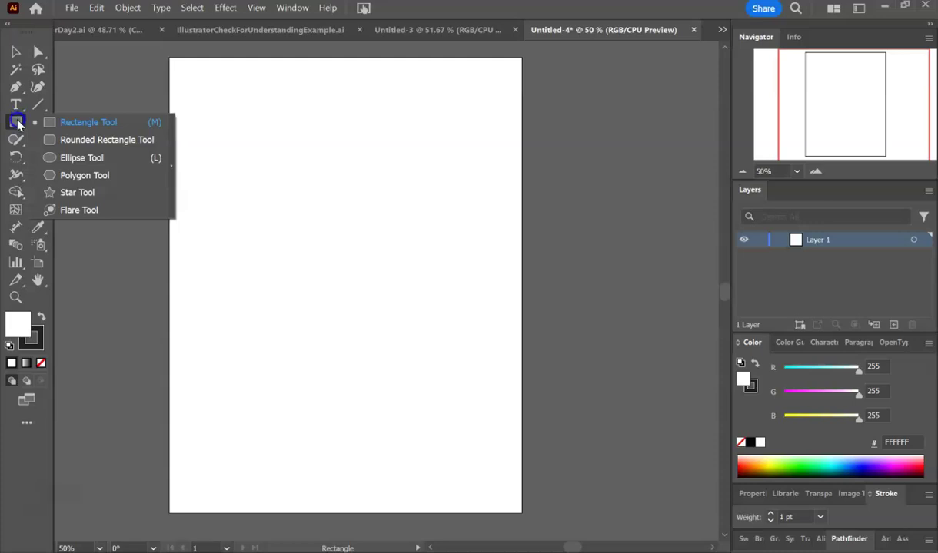
{"action": "left_click_drag", "start_coordinate": [18, 125], "coordinate": [65, 125]}
{"action": "left_click_drag", "start_coordinate": [228, 110], "coordinate": [338, 270]}
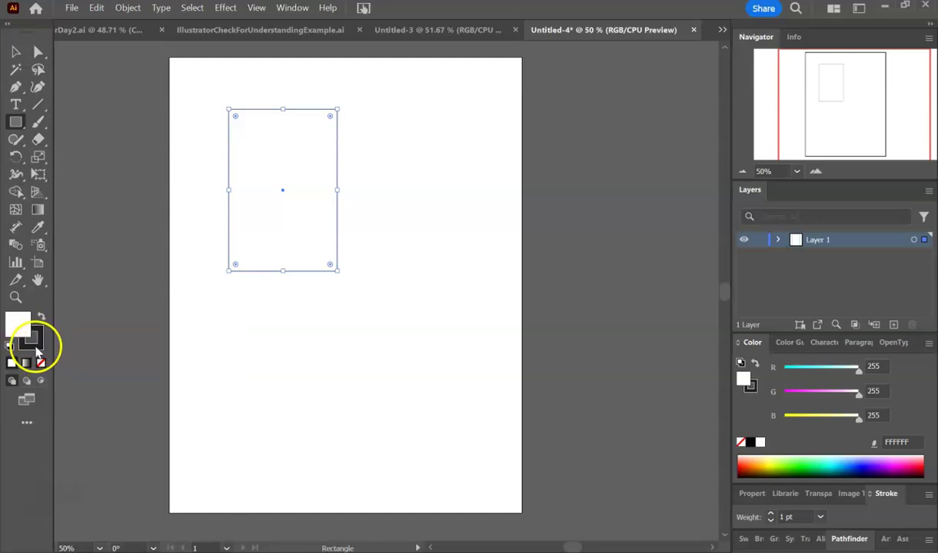
{"action": "double_click", "coordinate": [19, 329]}
- Fill the rectangle with bright green 2BFC3A
{"action": "left_click_drag", "start_coordinate": [444, 149], "coordinate": [571, 93]}
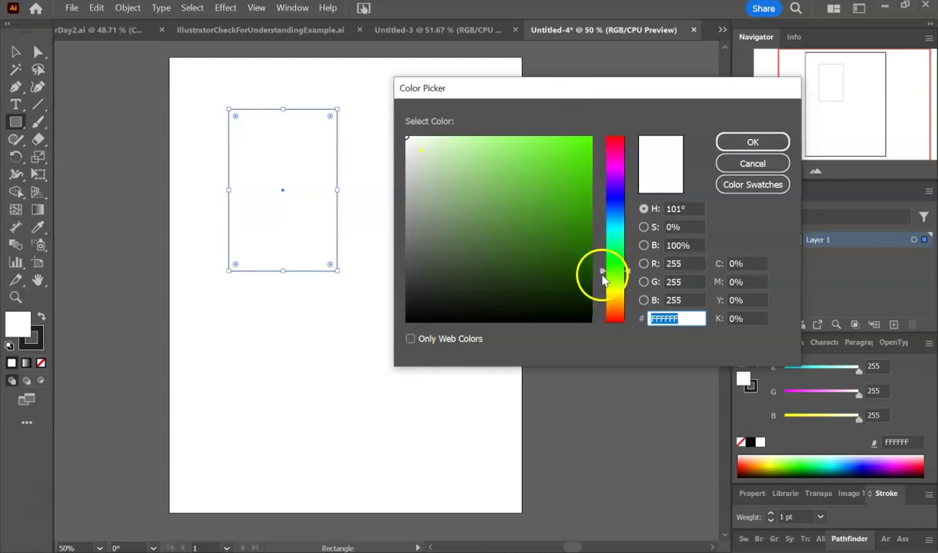
{"action": "left_click", "coordinate": [602, 267]}
{"action": "mouse_move", "coordinate": [601, 270]}
{"action": "left_mouse_down"}
{"action": "mouse_move", "coordinate": [607, 153]}
{"action": "mouse_move", "coordinate": [606, 307]}
{"action": "mouse_move", "coordinate": [599, 151]}
{"action": "left_mouse_up"}
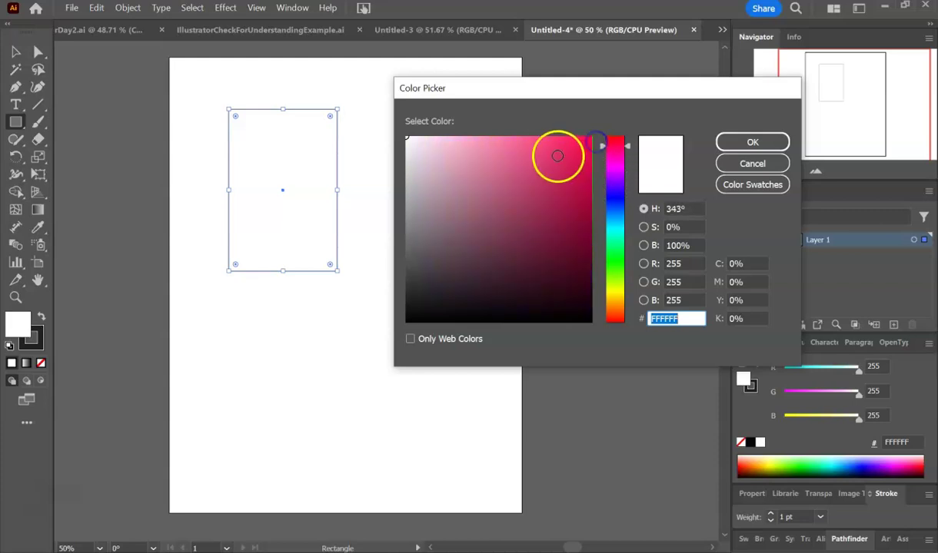
{"action": "left_click", "coordinate": [550, 159]}
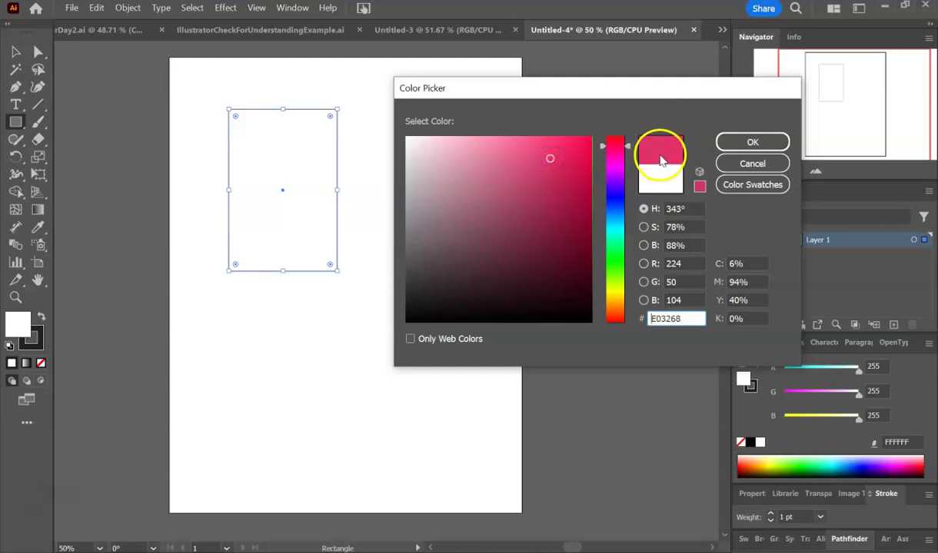
{"action": "left_click_drag", "start_coordinate": [629, 154], "coordinate": [621, 196]}
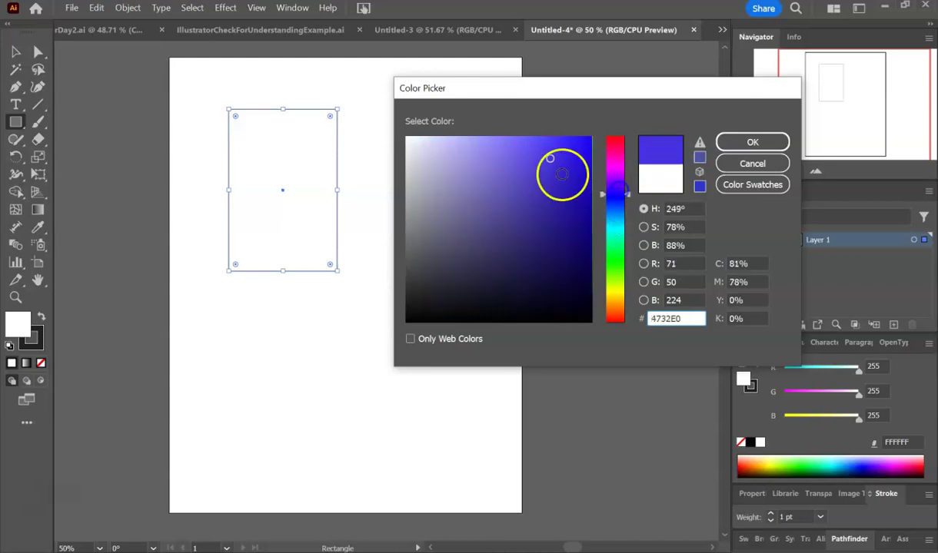
{"action": "left_click", "coordinate": [559, 165]}
{"action": "left_click", "coordinate": [615, 256]}
{"action": "left_click", "coordinate": [538, 151]}
{"action": "left_click_drag", "start_coordinate": [562, 136], "coordinate": [559, 134]}
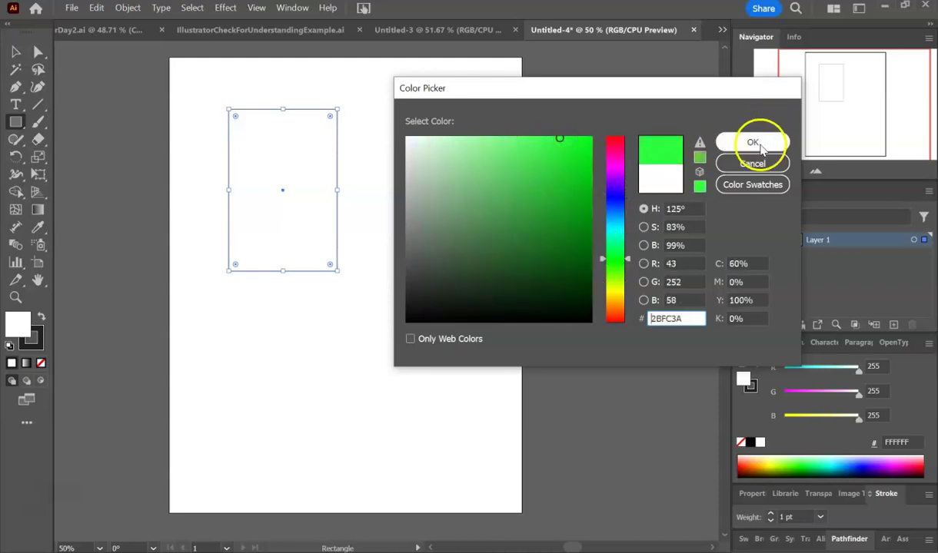
{"action": "left_click", "coordinate": [752, 142]}
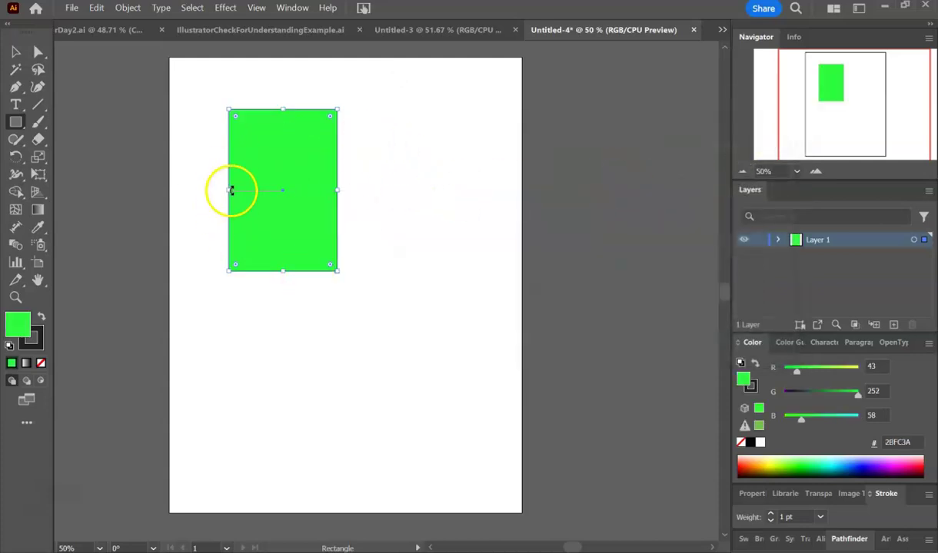
- Set the rectangle's stroke colour to red FF0000
{"action": "left_click", "coordinate": [42, 339]}
{"action": "double_click", "coordinate": [43, 342]}
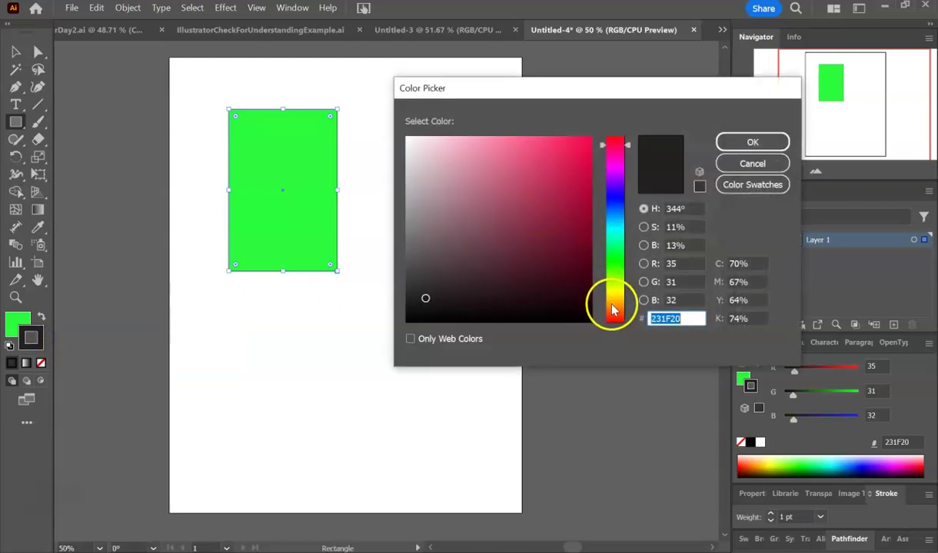
{"action": "left_click", "coordinate": [612, 308]}
{"action": "mouse_move", "coordinate": [612, 307]}
{"action": "left_mouse_down"}
{"action": "mouse_move", "coordinate": [617, 157]}
{"action": "mouse_move", "coordinate": [577, 153]}
{"action": "mouse_move", "coordinate": [603, 126]}
{"action": "left_mouse_up"}
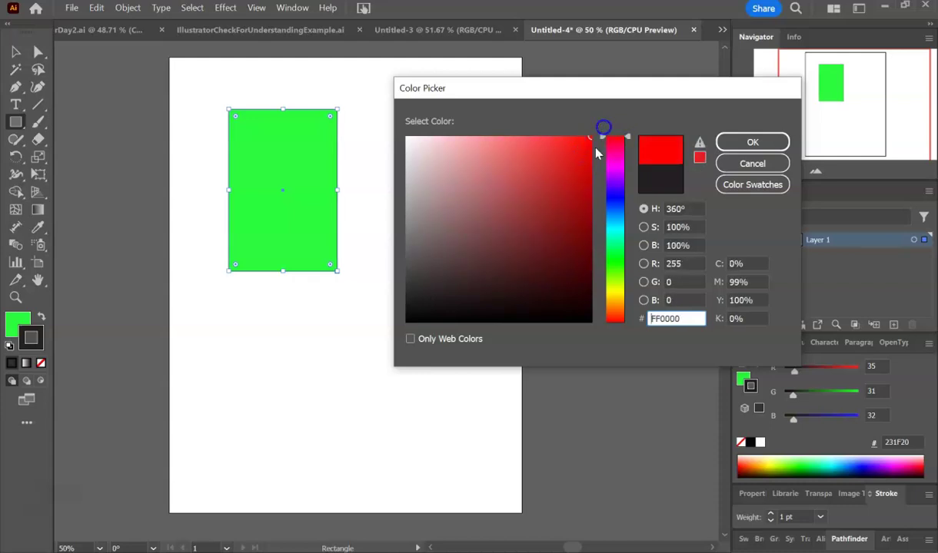
{"action": "left_click", "coordinate": [727, 142]}
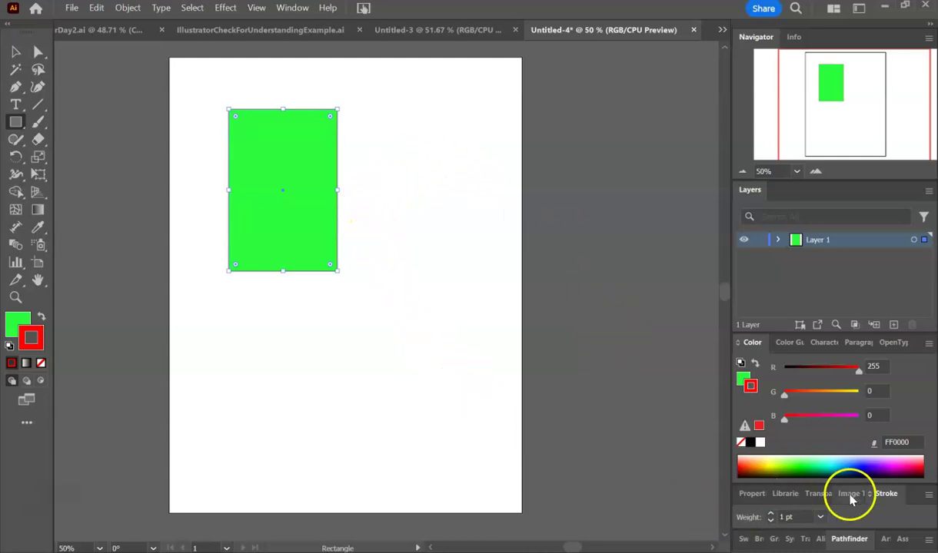
- Drag the Stroke panel out of the dock into a floating panel
{"action": "mouse_move", "coordinate": [880, 494]}
{"action": "left_mouse_down"}
{"action": "mouse_move", "coordinate": [617, 152]}
{"action": "mouse_move", "coordinate": [473, 125]}
{"action": "left_mouse_up"}
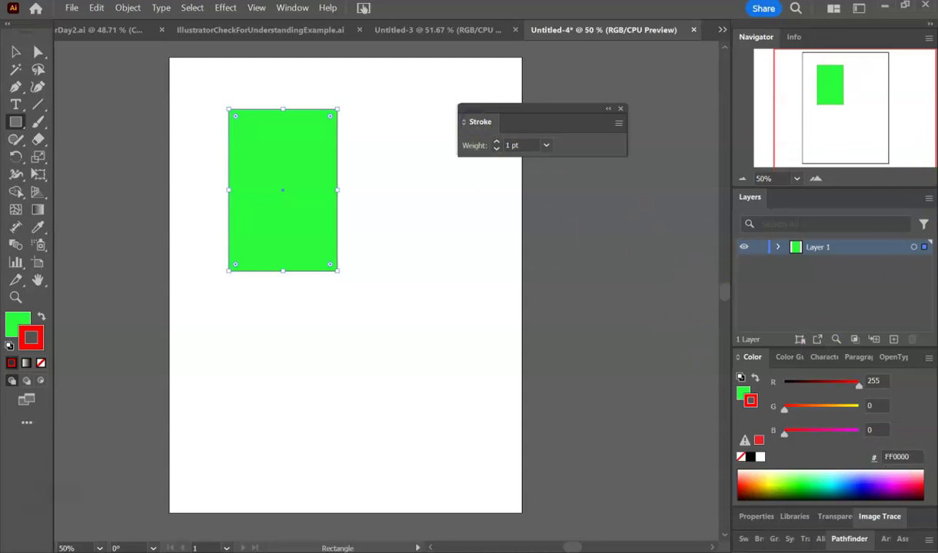
{"action": "left_click", "coordinate": [283, 13]}
{"action": "left_click", "coordinate": [285, 15]}
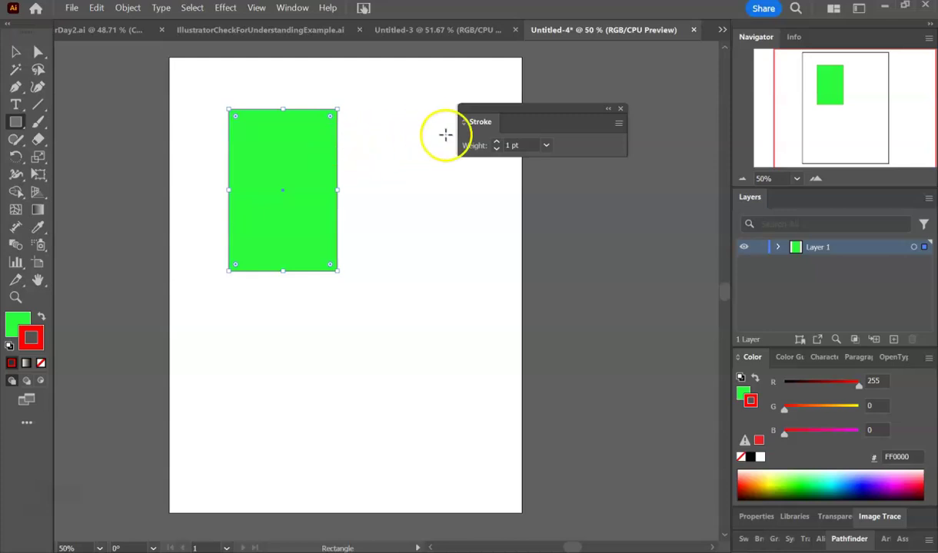
- Set the rectangle's stroke weight to 20 pt
{"action": "left_click", "coordinate": [495, 144]}
{"action": "left_click", "coordinate": [496, 143]}
{"action": "left_click", "coordinate": [496, 144]}
{"action": "left_click", "coordinate": [496, 144]}
{"action": "left_click", "coordinate": [495, 144]}
{"action": "left_click", "coordinate": [495, 143]}
{"action": "left_click", "coordinate": [496, 144]}
{"action": "left_click", "coordinate": [496, 144]}
{"action": "left_click", "coordinate": [548, 145]}
{"action": "left_click", "coordinate": [554, 420]}
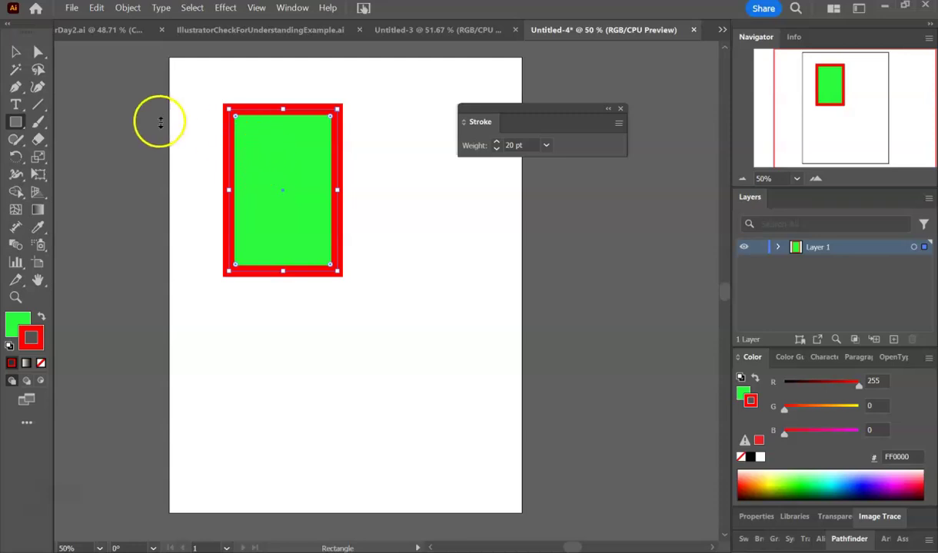
- At 66.67% zoom, resize and rotate the rectangle into a slightly tilted near-square
{"action": "left_click", "coordinate": [815, 179]}
{"action": "left_click_drag", "start_coordinate": [834, 127], "coordinate": [852, 97]}
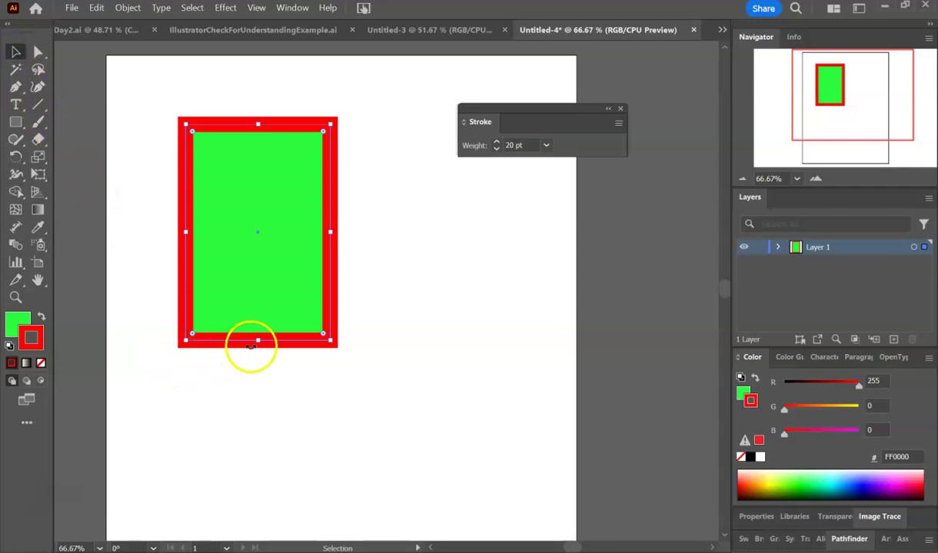
{"action": "left_click_drag", "start_coordinate": [256, 342], "coordinate": [259, 493]}
{"action": "mouse_move", "coordinate": [330, 309]}
{"action": "left_mouse_down"}
{"action": "mouse_move", "coordinate": [458, 307]}
{"action": "mouse_move", "coordinate": [323, 308]}
{"action": "left_mouse_up"}
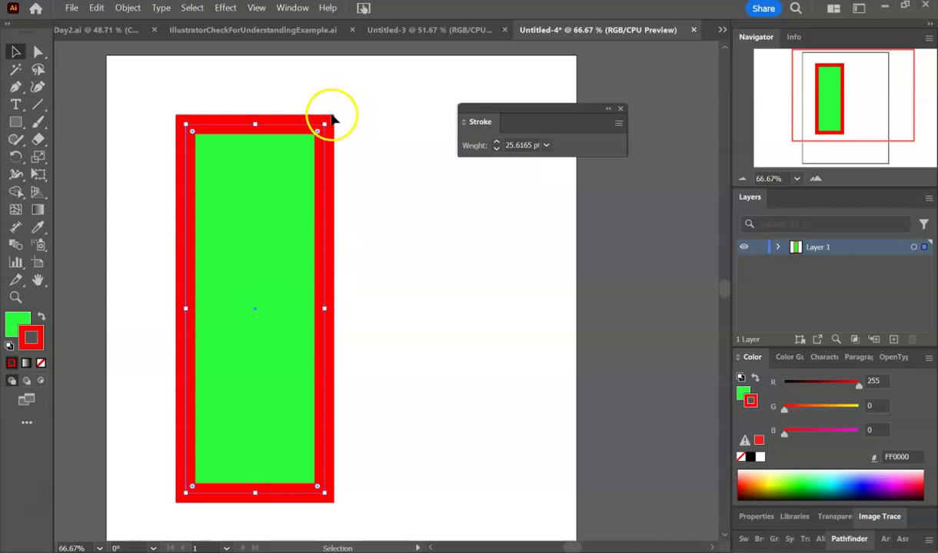
{"action": "left_click_drag", "start_coordinate": [328, 116], "coordinate": [401, 280]}
{"action": "left_click", "coordinate": [423, 209]}
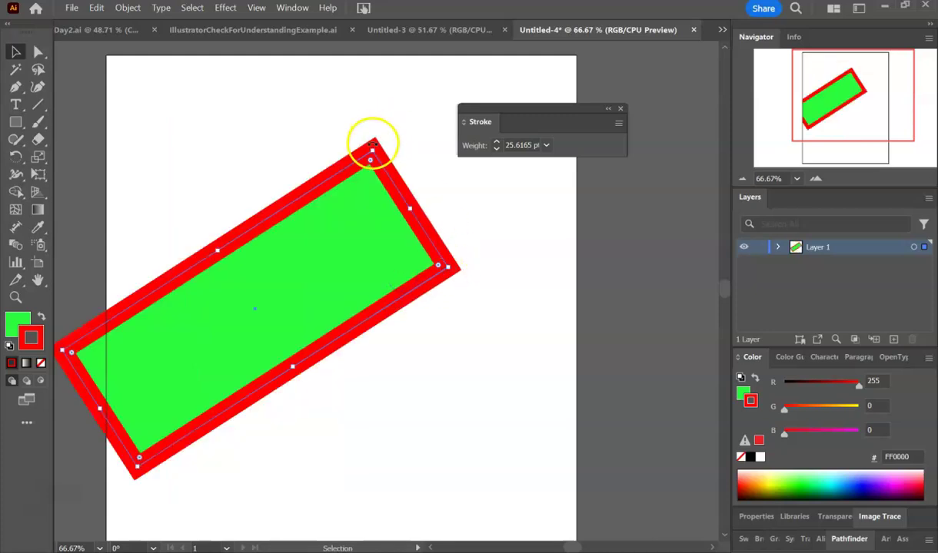
{"action": "left_click_drag", "start_coordinate": [371, 142], "coordinate": [341, 136]}
{"action": "left_click", "coordinate": [257, 135]}
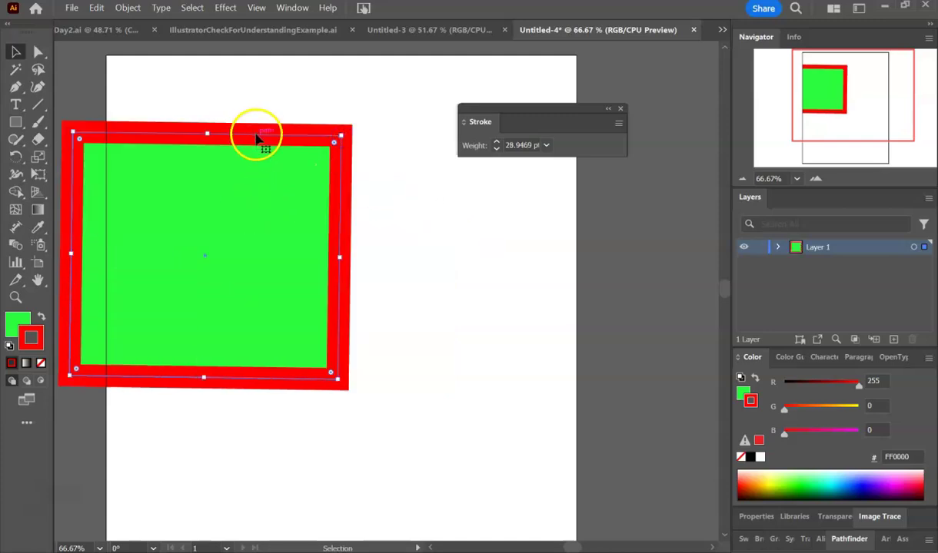
{"action": "left_click_drag", "start_coordinate": [257, 138], "coordinate": [391, 180]}
- Round then unround the square's corners, move it to the upper-left and shrink it
{"action": "left_click", "coordinate": [230, 183]}
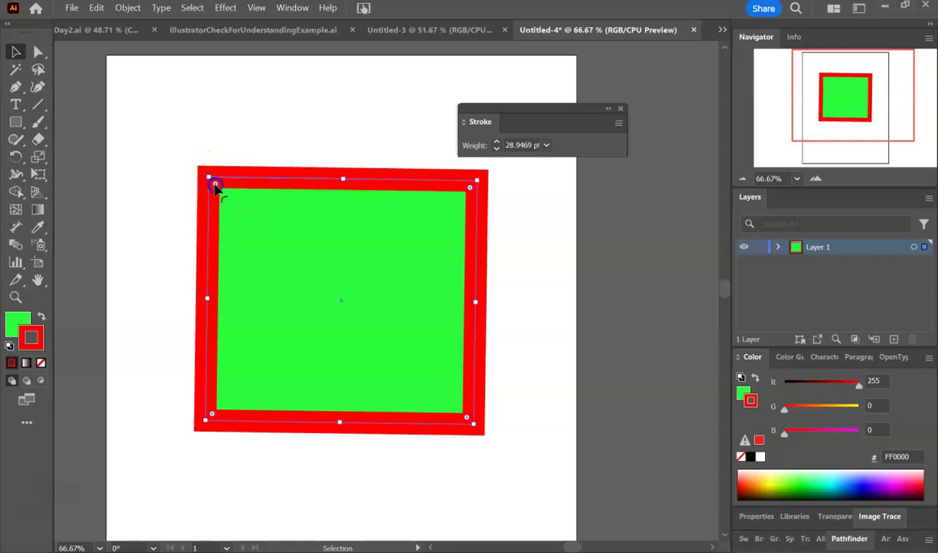
{"action": "left_click_drag", "start_coordinate": [215, 185], "coordinate": [387, 345]}
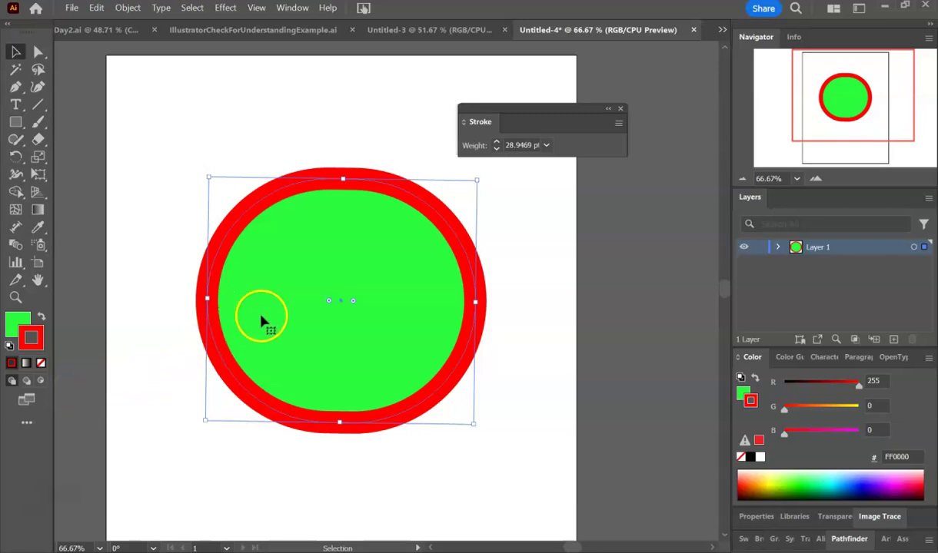
{"action": "left_click_drag", "start_coordinate": [329, 303], "coordinate": [163, 162]}
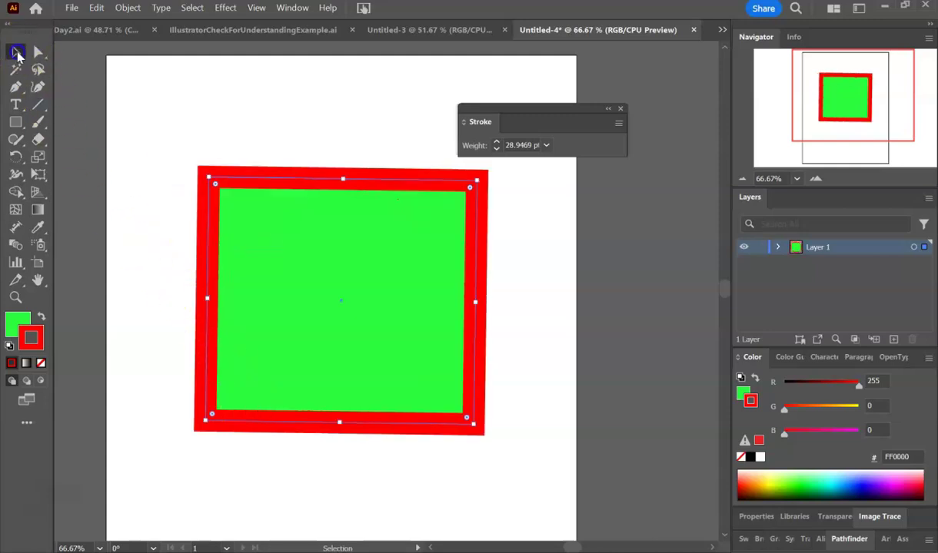
{"action": "left_click_drag", "start_coordinate": [361, 328], "coordinate": [283, 225]}
{"action": "mouse_move", "coordinate": [396, 324]}
{"action": "left_mouse_down"}
{"action": "mouse_move", "coordinate": [336, 263]}
{"action": "mouse_move", "coordinate": [279, 245]}
{"action": "left_mouse_up"}
- Dock the Stroke panel back and draw an ellipse to the right of the square
{"action": "left_click", "coordinate": [23, 122]}
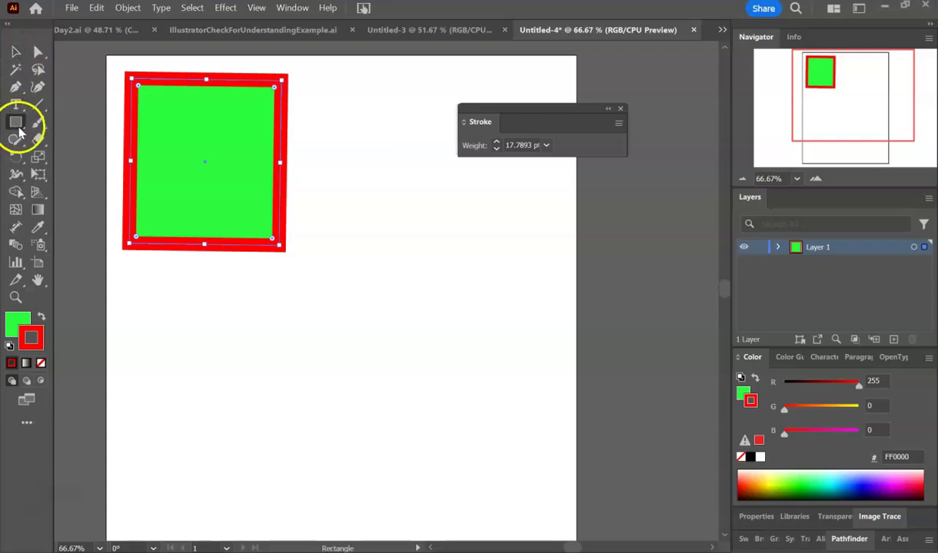
{"action": "left_click", "coordinate": [19, 131]}
{"action": "left_click_drag", "start_coordinate": [20, 130], "coordinate": [81, 159]}
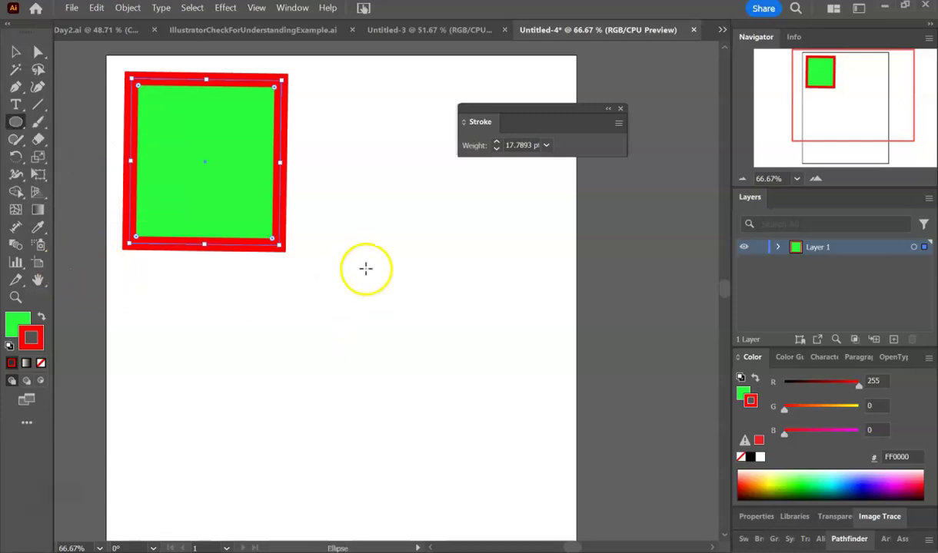
{"action": "mouse_move", "coordinate": [509, 117]}
{"action": "left_mouse_down"}
{"action": "mouse_move", "coordinate": [660, 123]}
{"action": "mouse_move", "coordinate": [843, 350]}
{"action": "mouse_move", "coordinate": [845, 369]}
{"action": "left_mouse_up"}
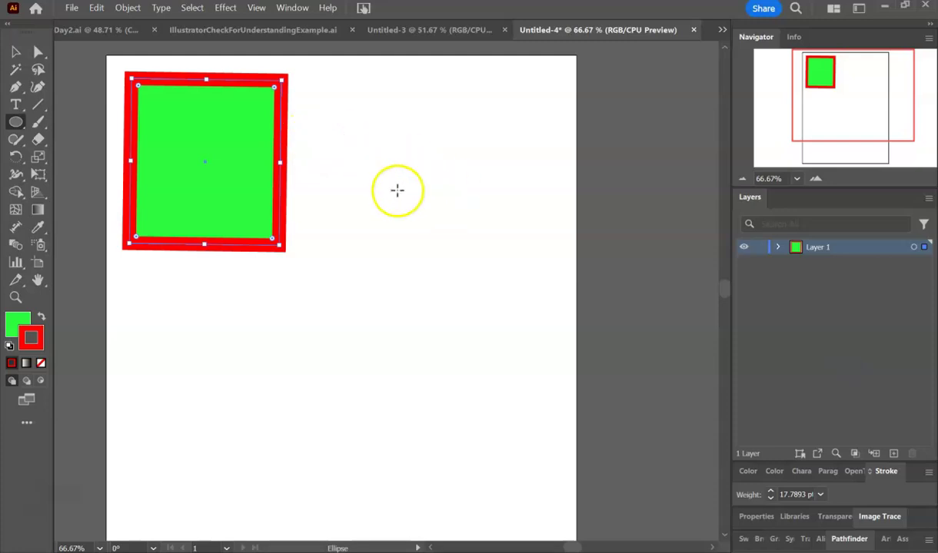
{"action": "mouse_move", "coordinate": [370, 147]}
{"action": "left_mouse_down"}
{"action": "mouse_move", "coordinate": [400, 279]}
{"action": "mouse_move", "coordinate": [584, 318]}
{"action": "mouse_move", "coordinate": [439, 327]}
{"action": "mouse_move", "coordinate": [532, 356]}
{"action": "mouse_move", "coordinate": [501, 306]}
{"action": "left_mouse_up"}
- Reshape the circle into a tall ellipse overlapping the square's lower-right corner
{"action": "left_click", "coordinate": [15, 51]}
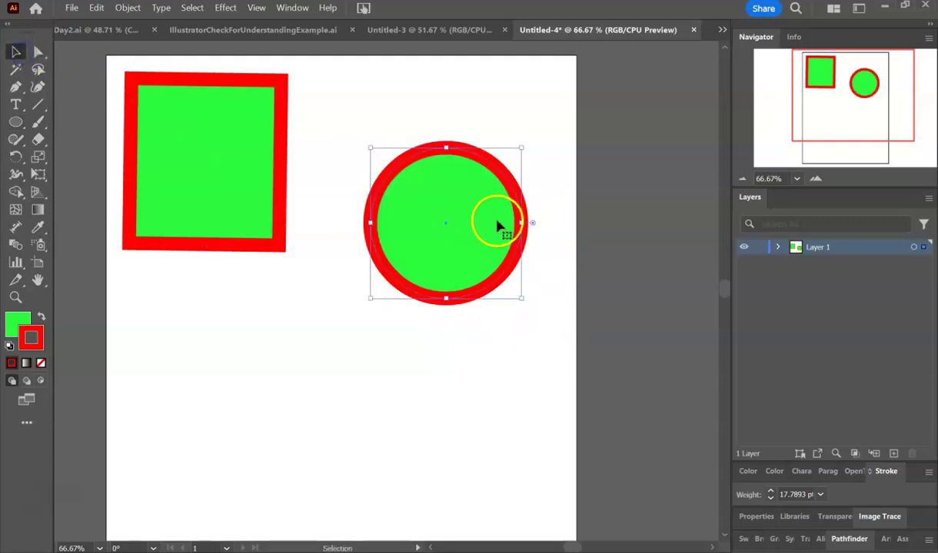
{"action": "left_click_drag", "start_coordinate": [466, 210], "coordinate": [422, 143]}
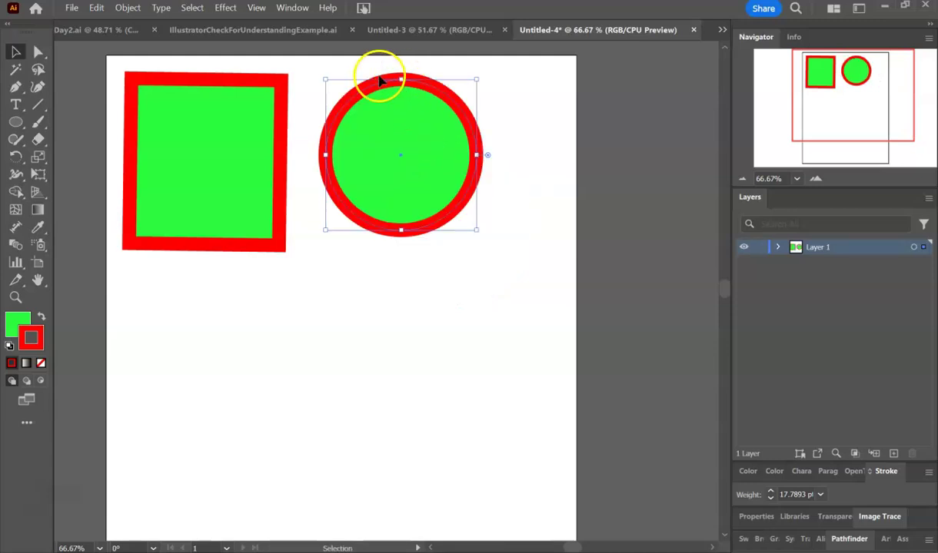
{"action": "mouse_move", "coordinate": [404, 79]}
{"action": "left_mouse_down"}
{"action": "mouse_move", "coordinate": [405, 155]}
{"action": "mouse_move", "coordinate": [397, 67]}
{"action": "mouse_move", "coordinate": [390, 73]}
{"action": "left_mouse_up"}
{"action": "left_click_drag", "start_coordinate": [326, 151], "coordinate": [367, 149]}
{"action": "left_click_drag", "start_coordinate": [429, 164], "coordinate": [277, 248]}
{"action": "left_click_drag", "start_coordinate": [14, 125], "coordinate": [89, 197]}
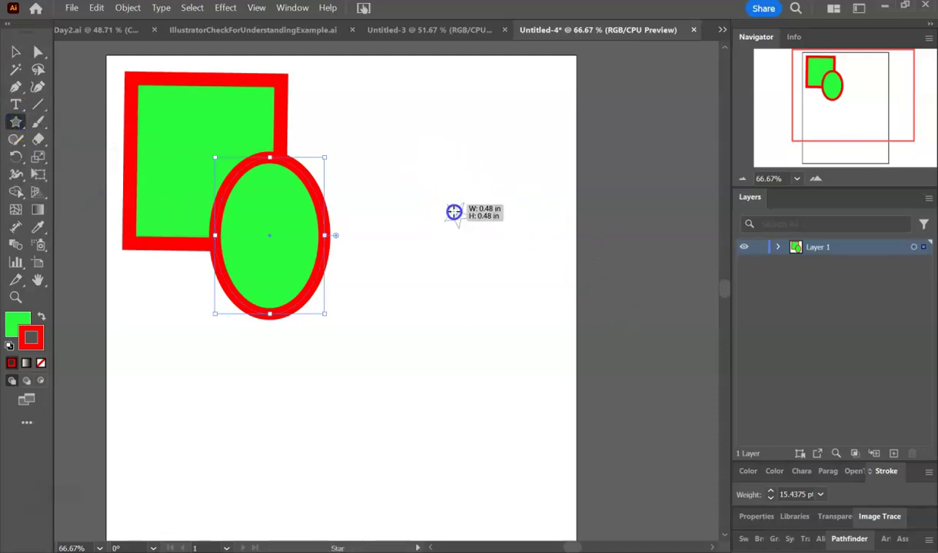
- Draw a large five-point star right of the ellipse and a 10-point starburst
{"action": "left_click_drag", "start_coordinate": [442, 200], "coordinate": [524, 310]}
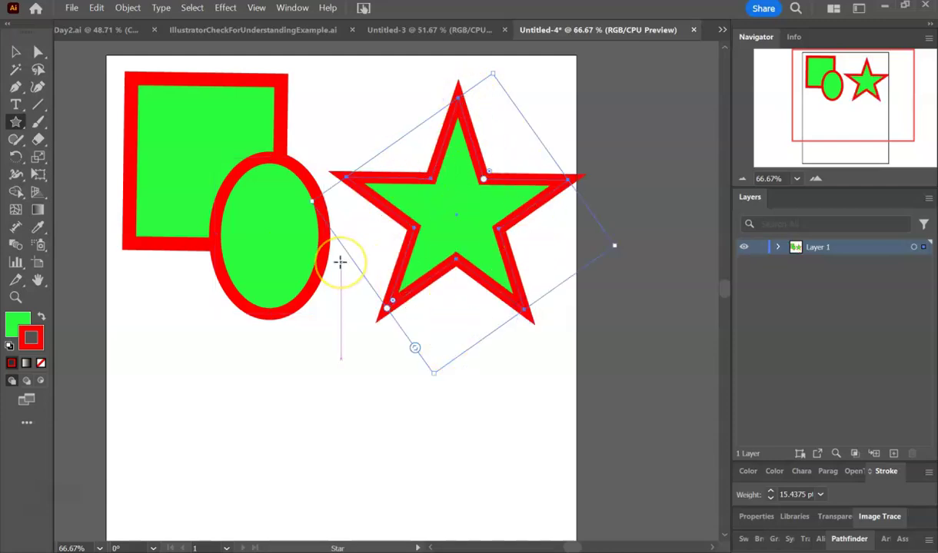
{"action": "scroll", "coordinate": [326, 281], "scroll_direction": "down", "scroll_amount": 3}
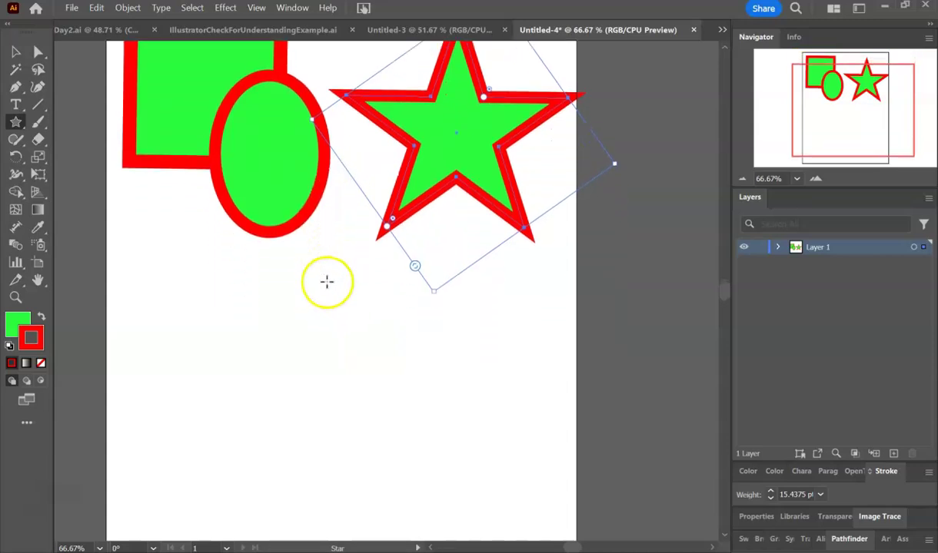
{"action": "left_click", "coordinate": [291, 270]}
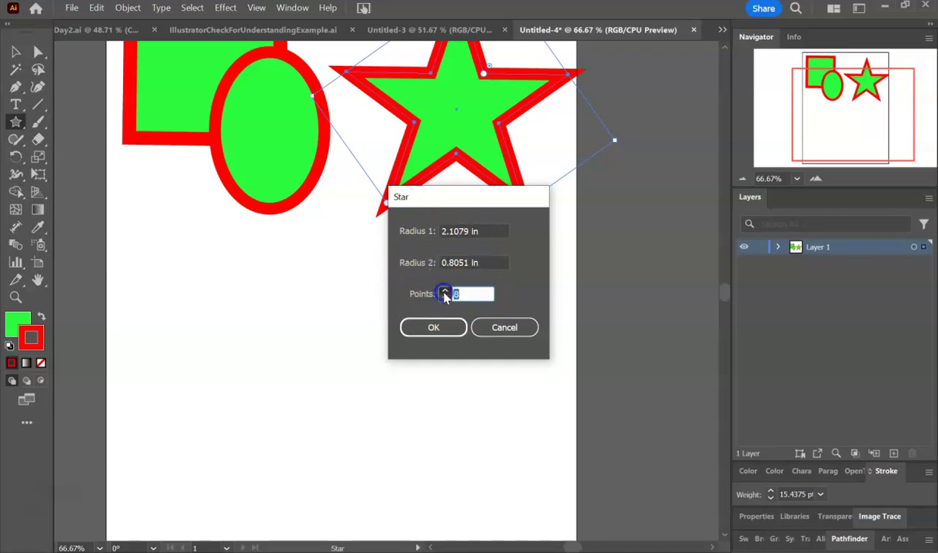
{"action": "left_click", "coordinate": [434, 327]}
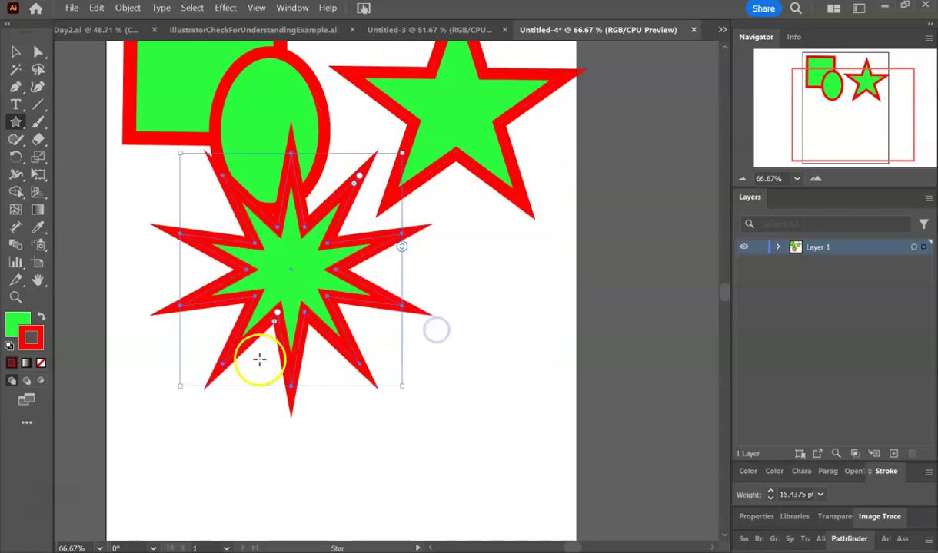
- Move the ten-point starburst down-left so it overlaps the ellipse
{"action": "left_click", "coordinate": [15, 52]}
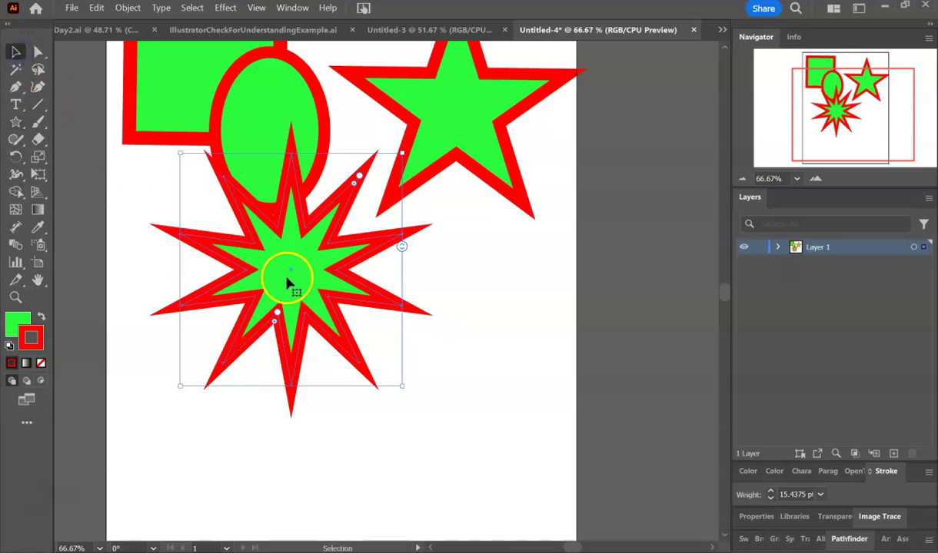
{"action": "left_click_drag", "start_coordinate": [289, 279], "coordinate": [547, 211]}
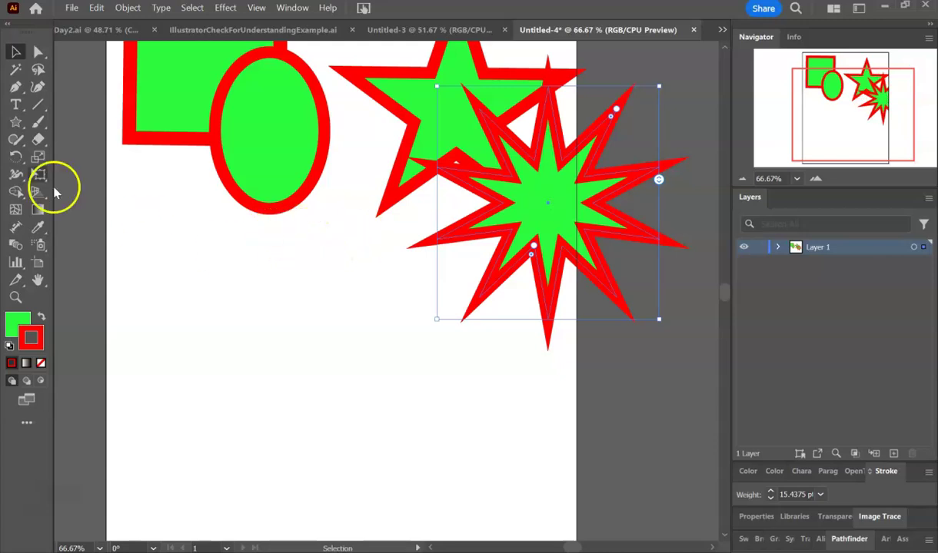
{"action": "left_click", "coordinate": [16, 125]}
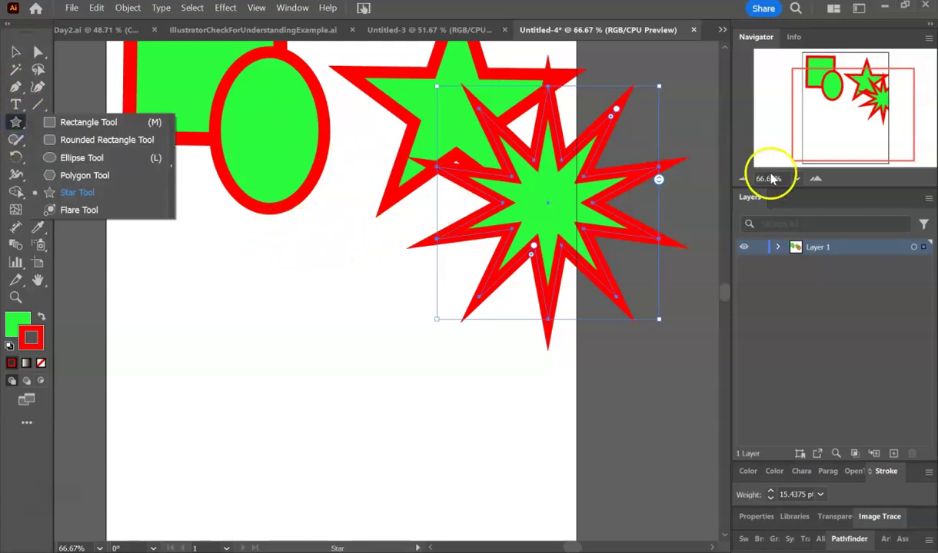
{"action": "left_click_drag", "start_coordinate": [841, 142], "coordinate": [853, 92]}
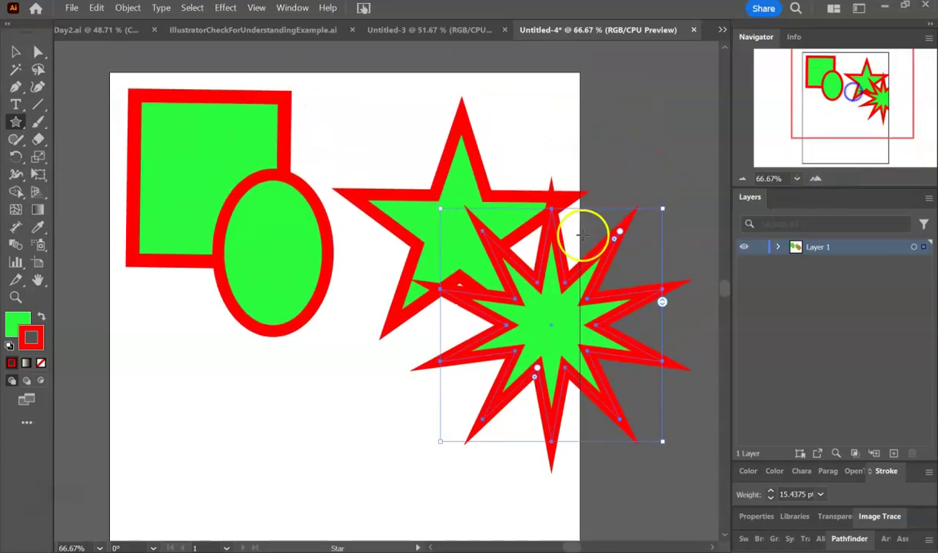
{"action": "left_click", "coordinate": [548, 318]}
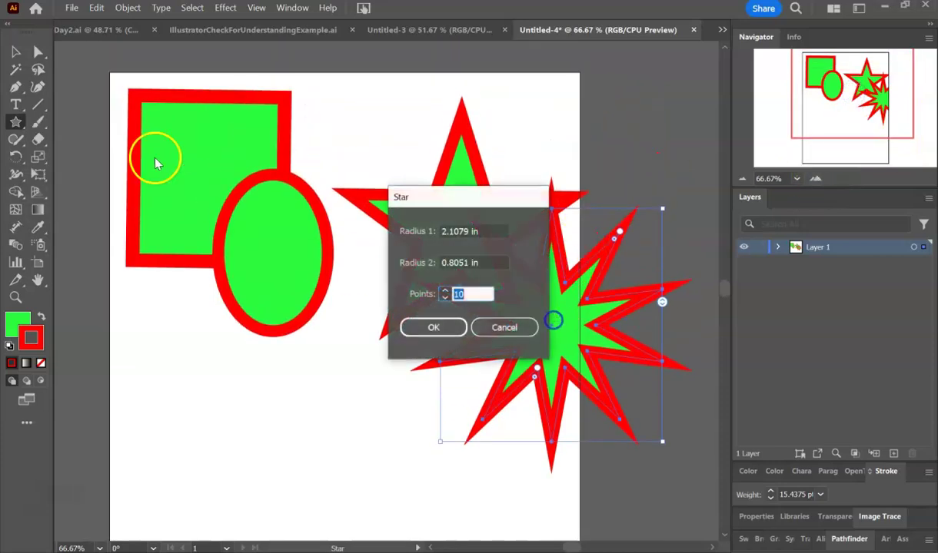
{"action": "left_click", "coordinate": [504, 326]}
{"action": "key", "text": "v"}
{"action": "left_click_drag", "start_coordinate": [498, 300], "coordinate": [266, 370]}
- Fill the starburst blue 0068FF and set its outline weight to 6 pt
{"action": "double_click", "coordinate": [19, 327]}
{"action": "left_click", "coordinate": [619, 214]}
{"action": "left_click_drag", "start_coordinate": [561, 141], "coordinate": [590, 137]}
{"action": "left_click", "coordinate": [741, 142]}
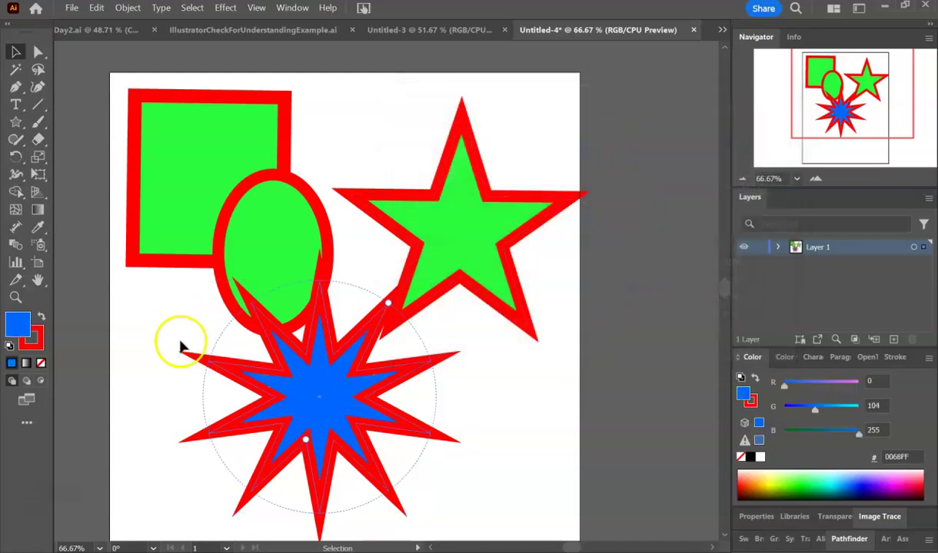
{"action": "left_click", "coordinate": [34, 338]}
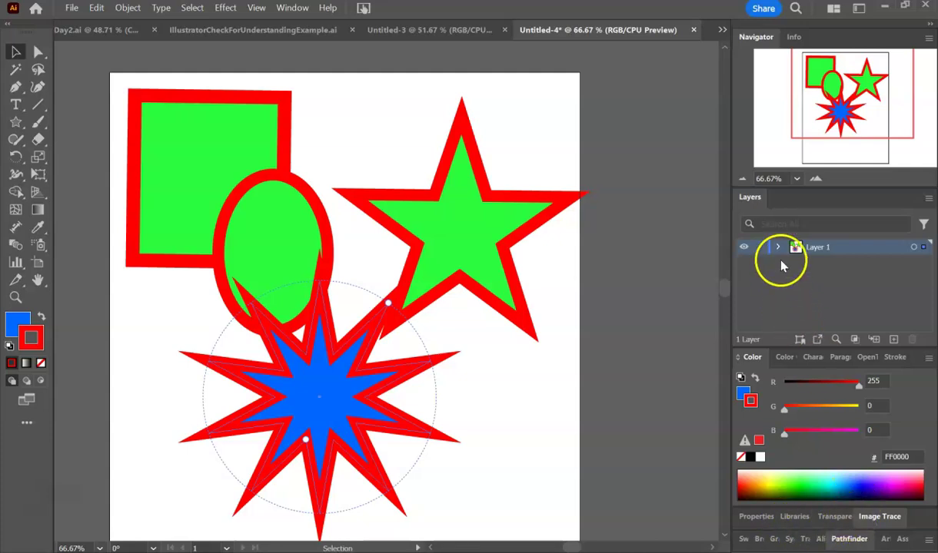
{"action": "left_click_drag", "start_coordinate": [894, 357], "coordinate": [568, 138]}
{"action": "left_click", "coordinate": [645, 157]}
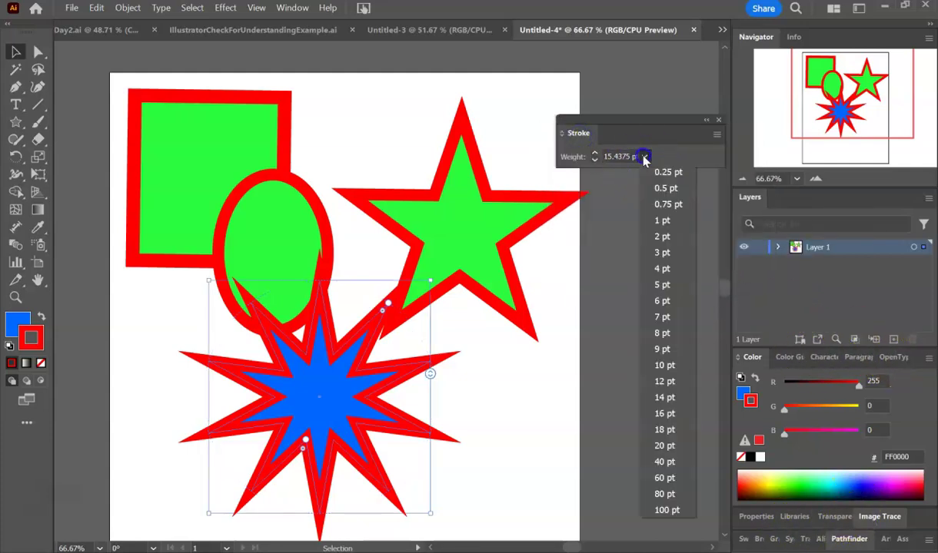
{"action": "left_click", "coordinate": [664, 305]}
- Fill the five-point star turquoise 08FFD0 with a 4 pt outline
{"action": "left_click", "coordinate": [461, 207]}
{"action": "double_click", "coordinate": [12, 329]}
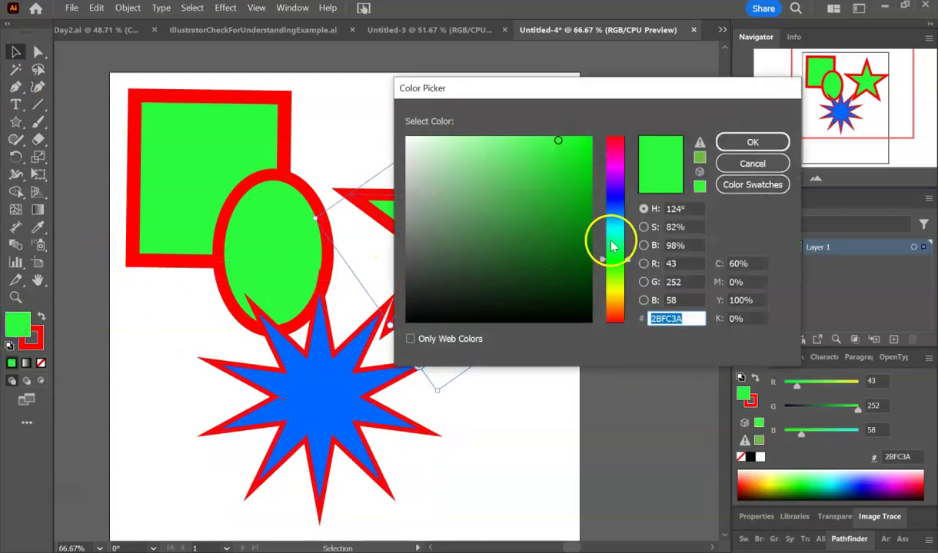
{"action": "left_click", "coordinate": [615, 235]}
{"action": "left_click", "coordinate": [590, 182]}
{"action": "mouse_move", "coordinate": [589, 182]}
{"action": "left_mouse_down"}
{"action": "mouse_move", "coordinate": [586, 126]}
{"action": "mouse_move", "coordinate": [594, 128]}
{"action": "left_mouse_up"}
{"action": "left_click", "coordinate": [752, 144]}
{"action": "left_click", "coordinate": [616, 156]}
{"action": "left_click", "coordinate": [660, 269]}
- Fill the ellipse orange FFA64D
{"action": "left_click", "coordinate": [258, 236]}
{"action": "double_click", "coordinate": [15, 324]}
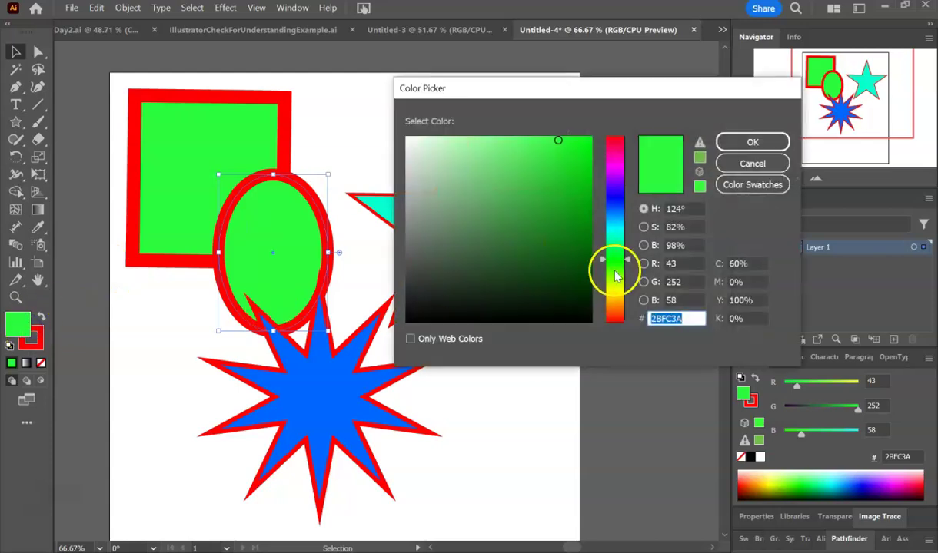
{"action": "left_click_drag", "start_coordinate": [615, 276], "coordinate": [616, 309]}
{"action": "left_click", "coordinate": [538, 127]}
{"action": "left_click", "coordinate": [752, 143]}
- Try out positions for the orange ellipse, turquoise star and blue starburst around the square
{"action": "left_click_drag", "start_coordinate": [247, 220], "coordinate": [359, 155]}
{"action": "mouse_move", "coordinate": [503, 278]}
{"action": "left_mouse_down"}
{"action": "mouse_move", "coordinate": [444, 289]}
{"action": "mouse_move", "coordinate": [448, 303]}
{"action": "left_mouse_up"}
{"action": "mouse_move", "coordinate": [283, 408]}
{"action": "left_mouse_down"}
{"action": "mouse_move", "coordinate": [243, 331]}
{"action": "mouse_move", "coordinate": [250, 269]}
{"action": "mouse_move", "coordinate": [305, 266]}
{"action": "left_mouse_up"}
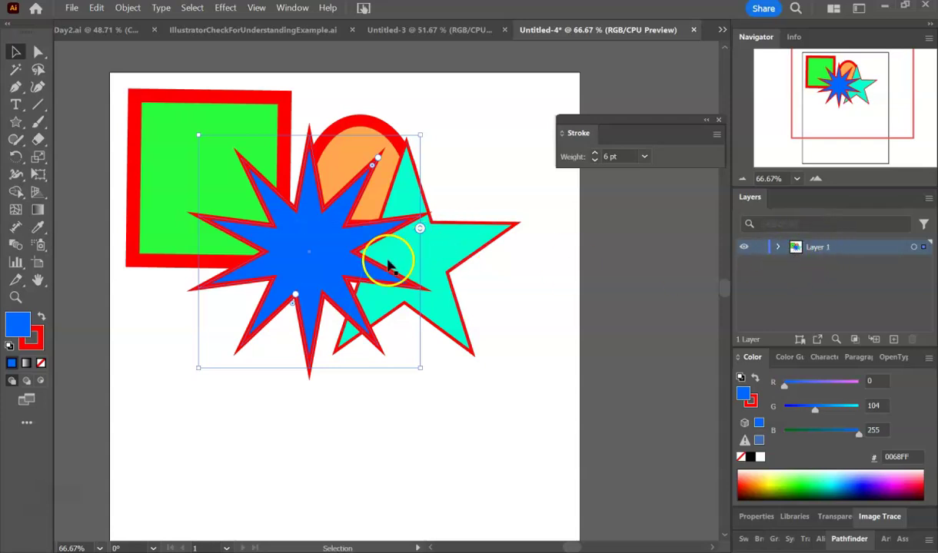
{"action": "left_click_drag", "start_coordinate": [348, 257], "coordinate": [506, 388]}
{"action": "left_click_drag", "start_coordinate": [422, 184], "coordinate": [292, 311]}
{"action": "left_click_drag", "start_coordinate": [283, 361], "coordinate": [272, 255]}
{"action": "left_click", "coordinate": [281, 355]}
{"action": "left_click_drag", "start_coordinate": [429, 390], "coordinate": [392, 268]}
- Place the turquoise star over the square, the ellipse below it, and the starburst across both
{"action": "left_click_drag", "start_coordinate": [279, 258], "coordinate": [232, 201]}
{"action": "left_click", "coordinate": [290, 318]}
{"action": "left_click_drag", "start_coordinate": [279, 229], "coordinate": [311, 409]}
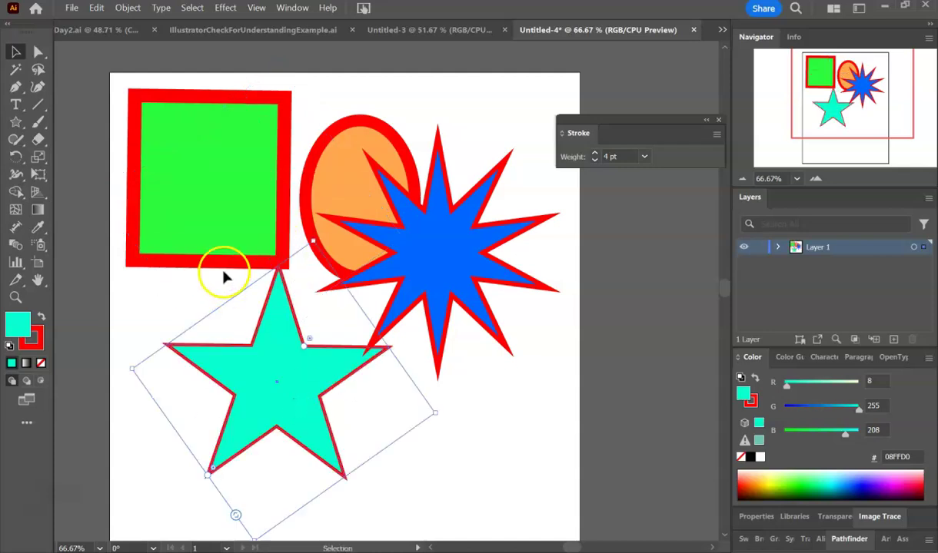
{"action": "left_click_drag", "start_coordinate": [287, 306], "coordinate": [268, 199]}
{"action": "left_click_drag", "start_coordinate": [335, 235], "coordinate": [270, 344]}
{"action": "left_click_drag", "start_coordinate": [477, 252], "coordinate": [346, 239]}
{"action": "left_click_drag", "start_coordinate": [345, 203], "coordinate": [358, 189]}
- Send the blue starburst to the back, enlarge it, and move it up-left
{"action": "right_click", "coordinate": [392, 206]}
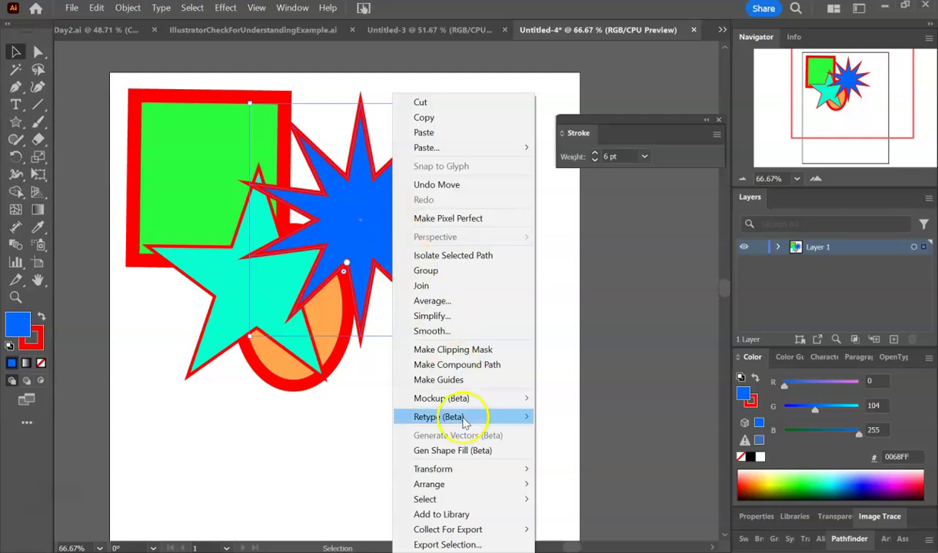
{"action": "mouse_move", "coordinate": [470, 487]}
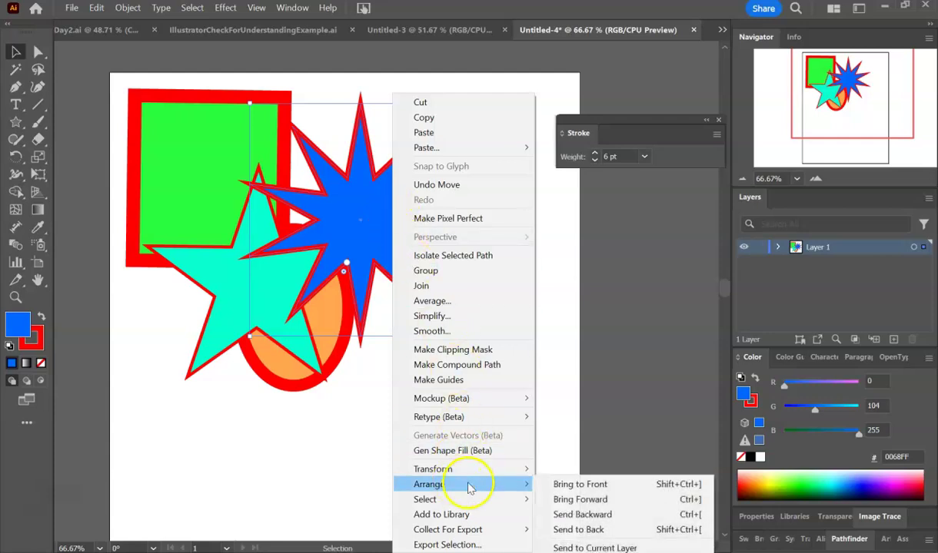
{"action": "left_click", "coordinate": [600, 532]}
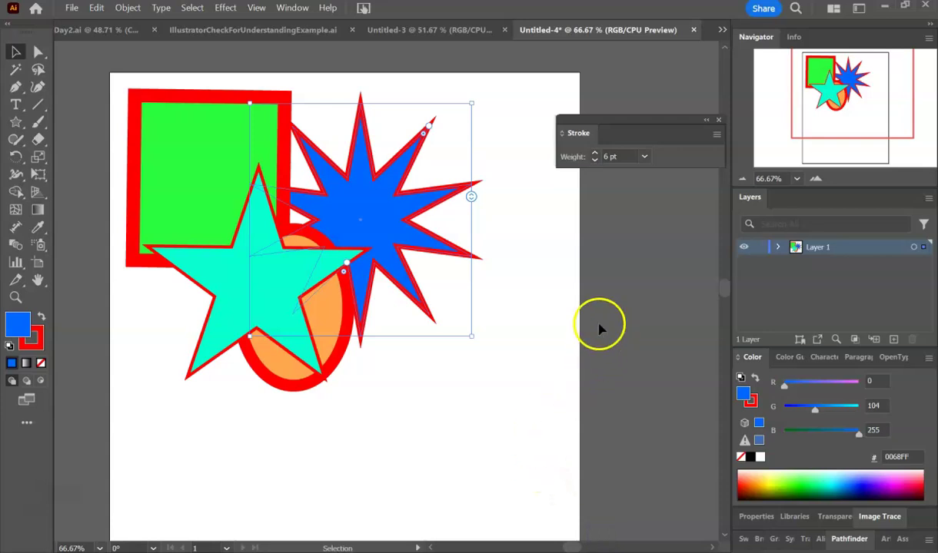
{"action": "left_click", "coordinate": [569, 373]}
{"action": "left_click", "coordinate": [408, 201]}
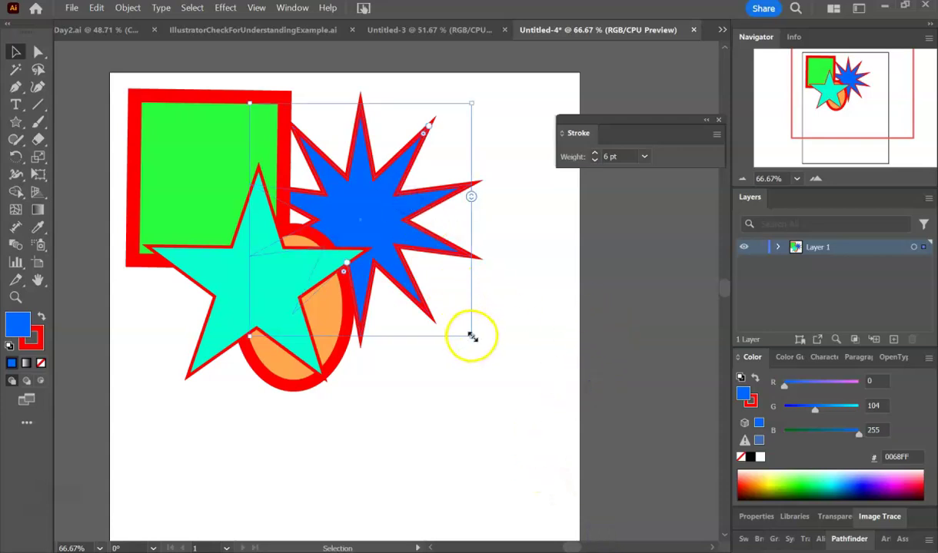
{"action": "left_click_drag", "start_coordinate": [471, 335], "coordinate": [598, 471]}
{"action": "left_click_drag", "start_coordinate": [480, 358], "coordinate": [340, 314]}
- Move the green square right, the turquoise star right, and the ellipse onto the starburst
{"action": "left_click", "coordinate": [705, 305]}
{"action": "left_click_drag", "start_coordinate": [135, 163], "coordinate": [377, 199]}
{"action": "left_click_drag", "start_coordinate": [287, 278], "coordinate": [416, 269]}
{"action": "mouse_move", "coordinate": [276, 356]}
{"action": "left_mouse_down"}
{"action": "mouse_move", "coordinate": [226, 300]}
{"action": "mouse_move", "coordinate": [230, 286]}
{"action": "left_mouse_up"}
- Send the turquoise star to the back, enlarge and reposition it, and nudge the starburst left
{"action": "left_click", "coordinate": [376, 258]}
{"action": "right_click", "coordinate": [308, 252]}
{"action": "mouse_move", "coordinate": [375, 484]}
{"action": "left_click", "coordinate": [534, 527]}
{"action": "left_click_drag", "start_coordinate": [450, 376], "coordinate": [424, 459]}
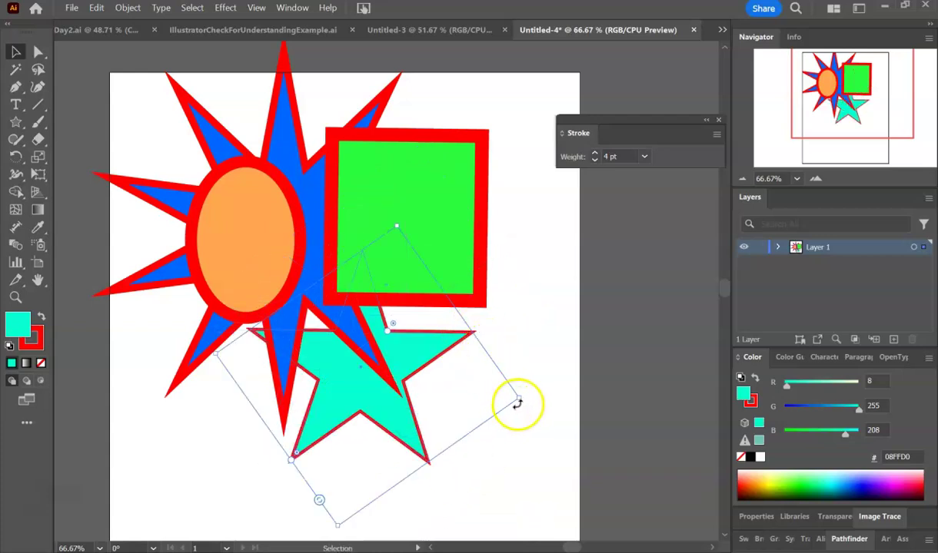
{"action": "mouse_move", "coordinate": [521, 397]}
{"action": "left_mouse_down"}
{"action": "mouse_move", "coordinate": [634, 403]}
{"action": "mouse_move", "coordinate": [640, 371]}
{"action": "mouse_move", "coordinate": [661, 434]}
{"action": "left_mouse_up"}
{"action": "left_click_drag", "start_coordinate": [512, 432], "coordinate": [434, 313]}
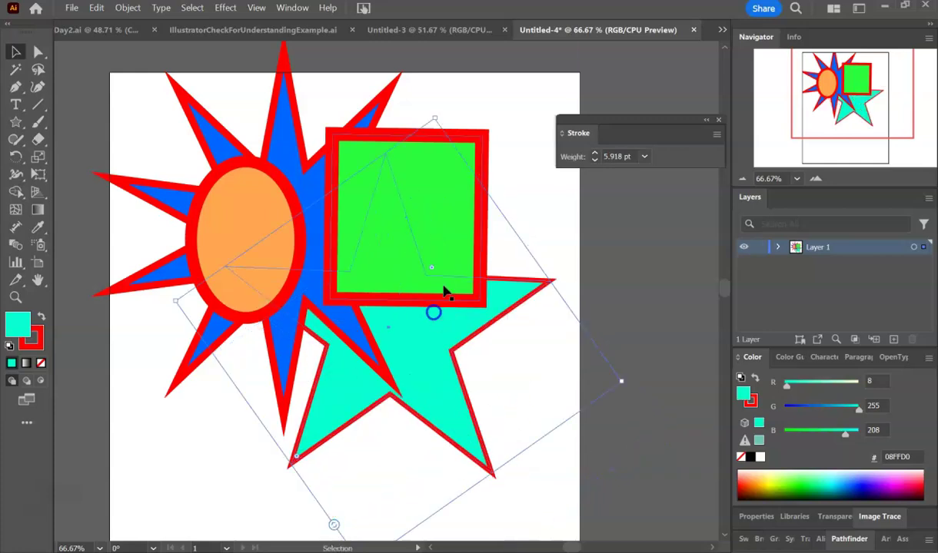
{"action": "left_click", "coordinate": [456, 219]}
{"action": "left_click_drag", "start_coordinate": [362, 133], "coordinate": [346, 136]}
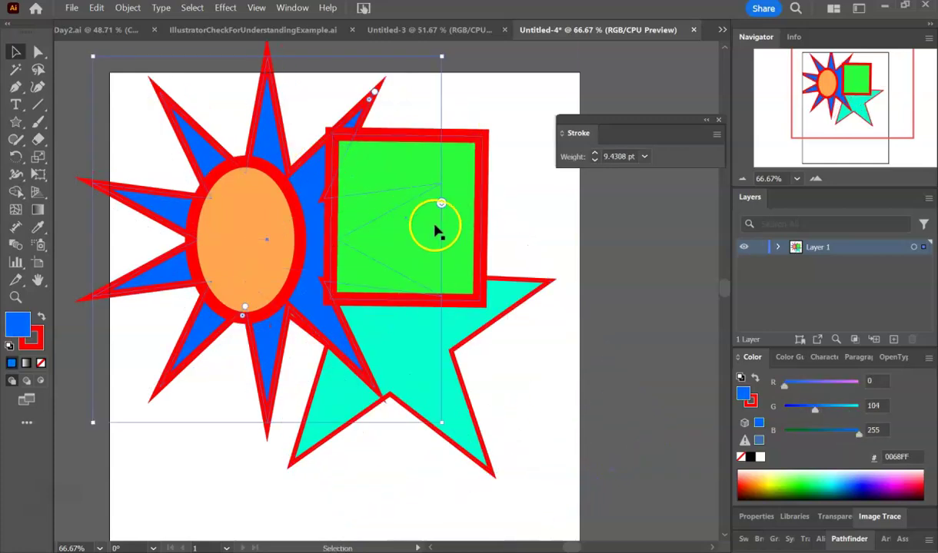
- Nudge the green square left and float the Transparency panel over the canvas
{"action": "left_click", "coordinate": [455, 244]}
{"action": "left_click_drag", "start_coordinate": [456, 231], "coordinate": [415, 243]}
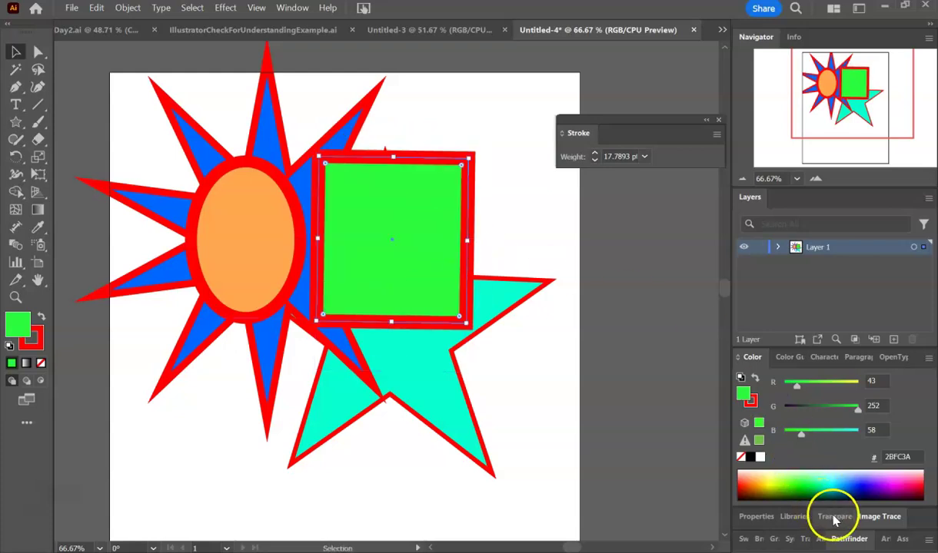
{"action": "mouse_move", "coordinate": [830, 515]}
{"action": "left_mouse_down"}
{"action": "mouse_move", "coordinate": [596, 250]}
{"action": "mouse_move", "coordinate": [570, 191]}
{"action": "left_mouse_up"}
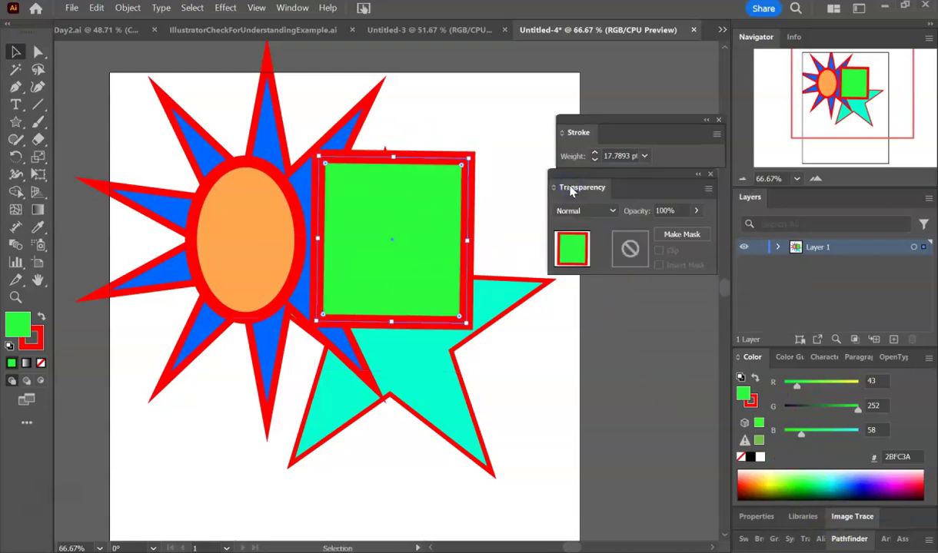
{"action": "left_click", "coordinate": [622, 225]}
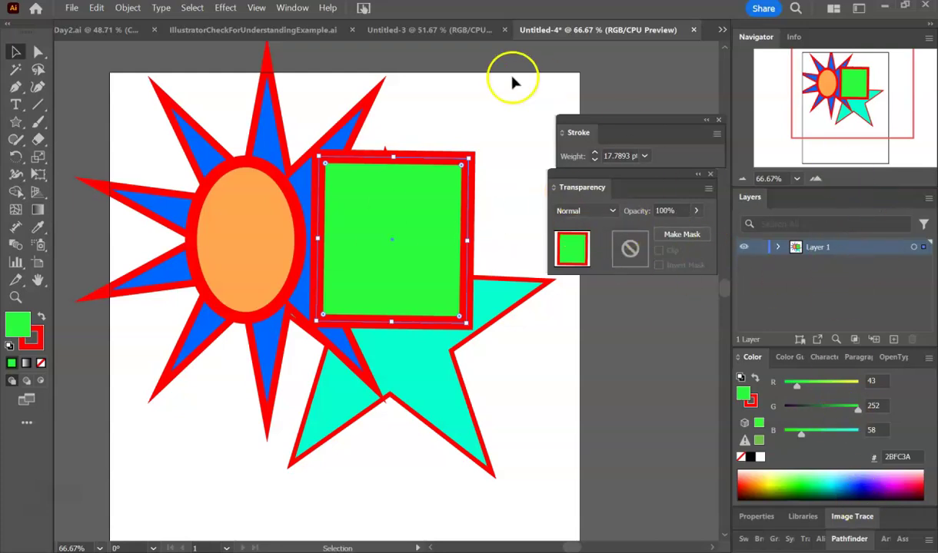
{"action": "left_click", "coordinate": [279, 9]}
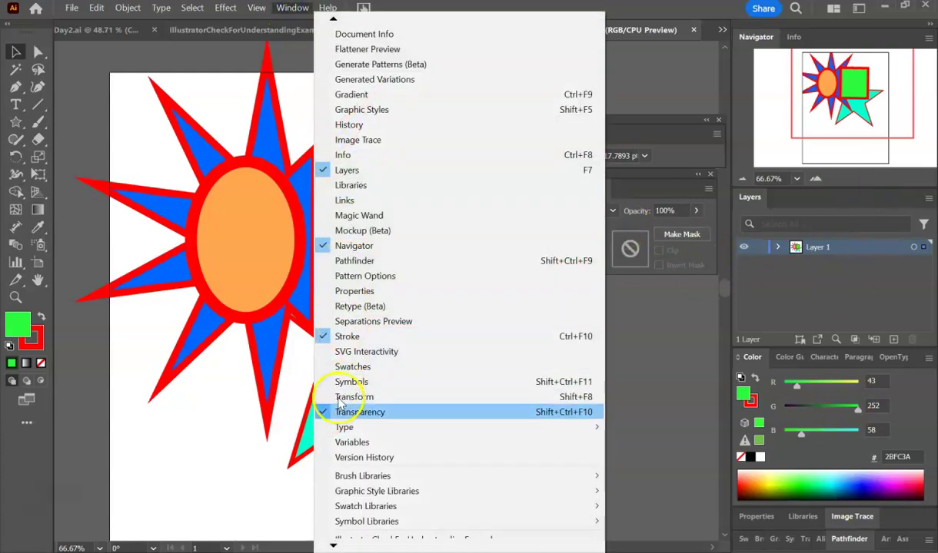
{"action": "mouse_move", "coordinate": [327, 8]}
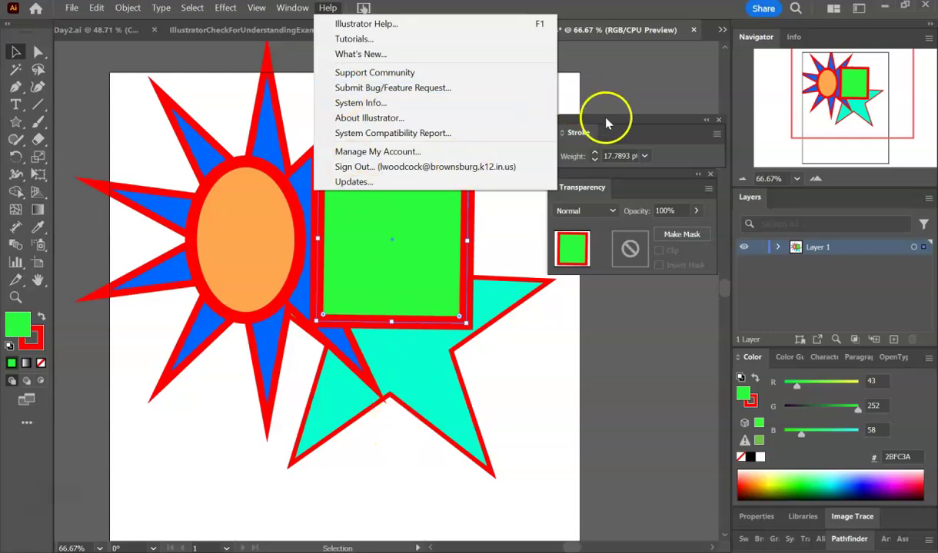
{"action": "left_click", "coordinate": [630, 127]}
{"action": "left_click", "coordinate": [613, 212]}
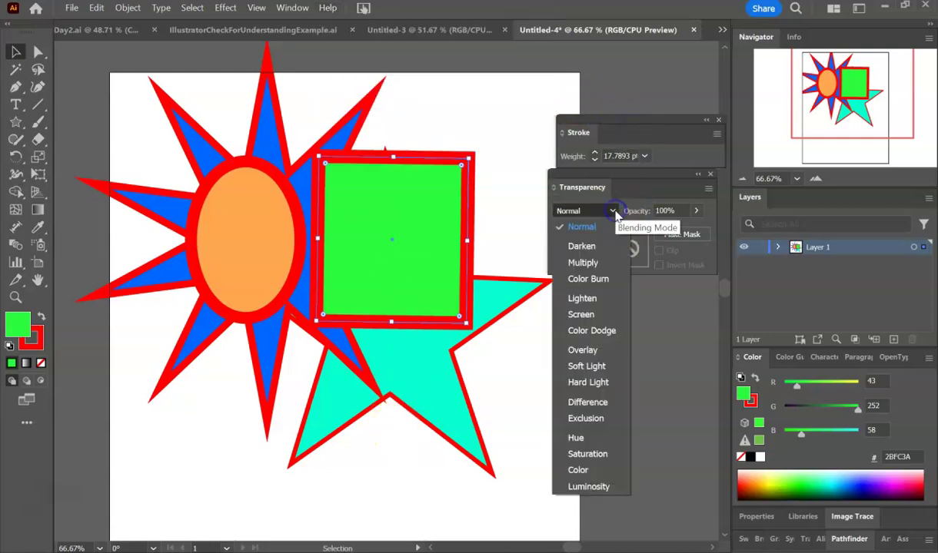
{"action": "left_click", "coordinate": [613, 212]}
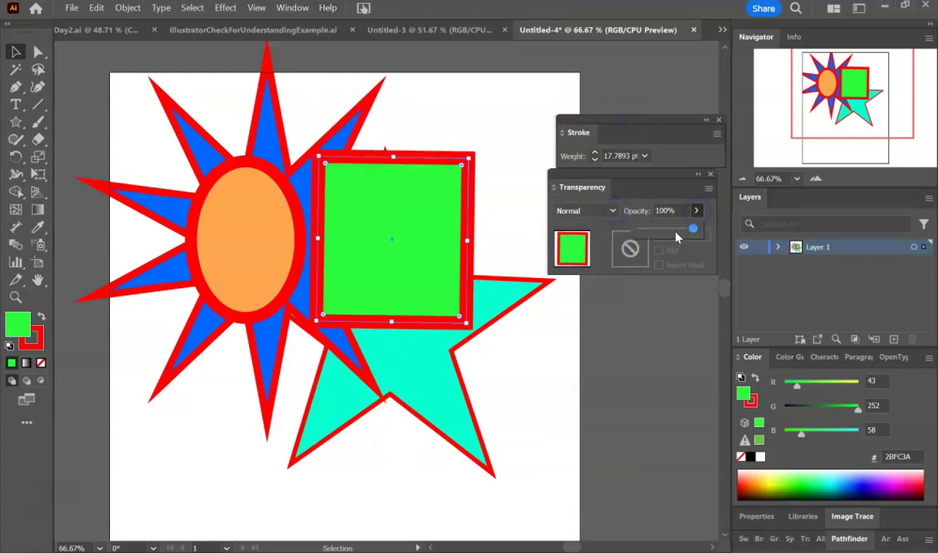
- Set the green square to 49% opacity, reposition it, and partly fade the orange ellipse
{"action": "left_click", "coordinate": [666, 230]}
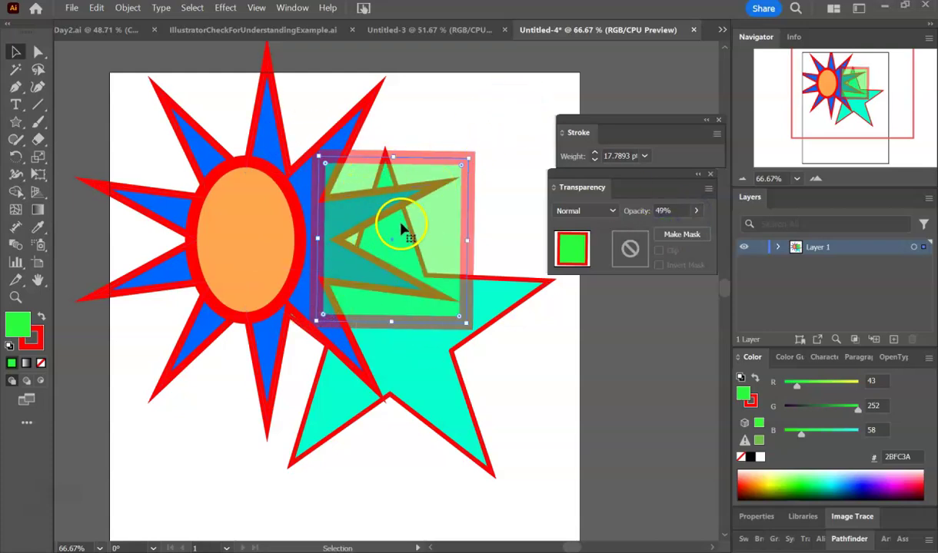
{"action": "left_click_drag", "start_coordinate": [446, 190], "coordinate": [400, 197]}
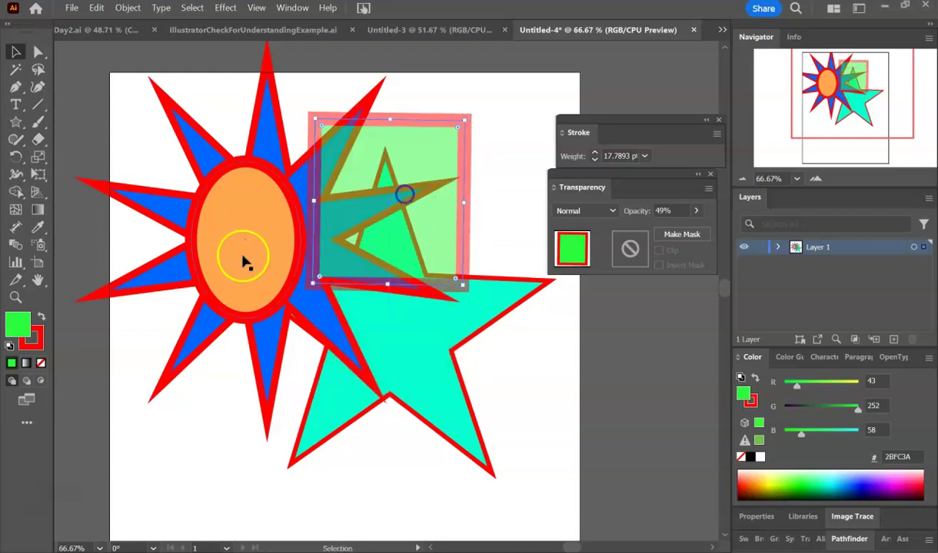
{"action": "left_click_drag", "start_coordinate": [252, 266], "coordinate": [314, 315]}
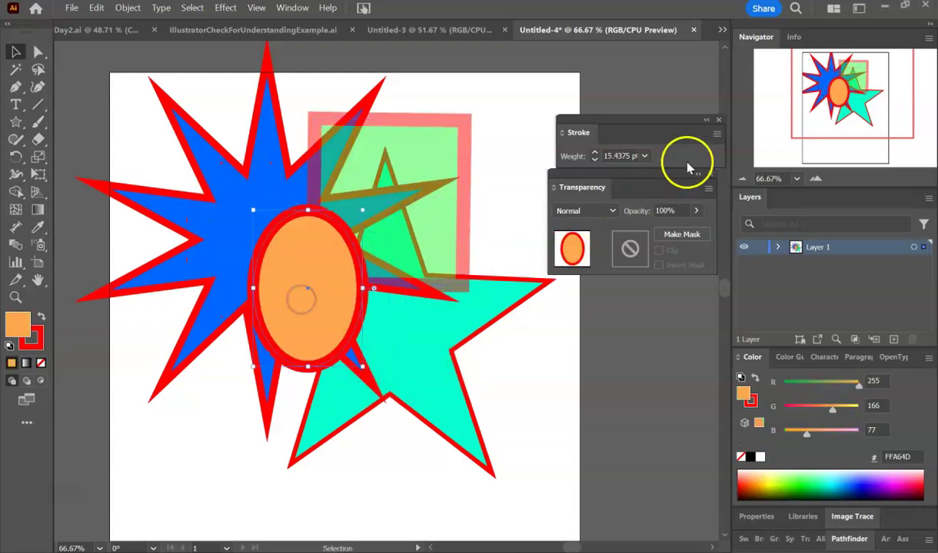
{"action": "left_click", "coordinate": [697, 212]}
{"action": "left_click_drag", "start_coordinate": [681, 232], "coordinate": [713, 226]}
- Return the orange ellipse to 100% opacity and set its blending mode to Difference
{"action": "left_click_drag", "start_coordinate": [574, 194], "coordinate": [500, 244]}
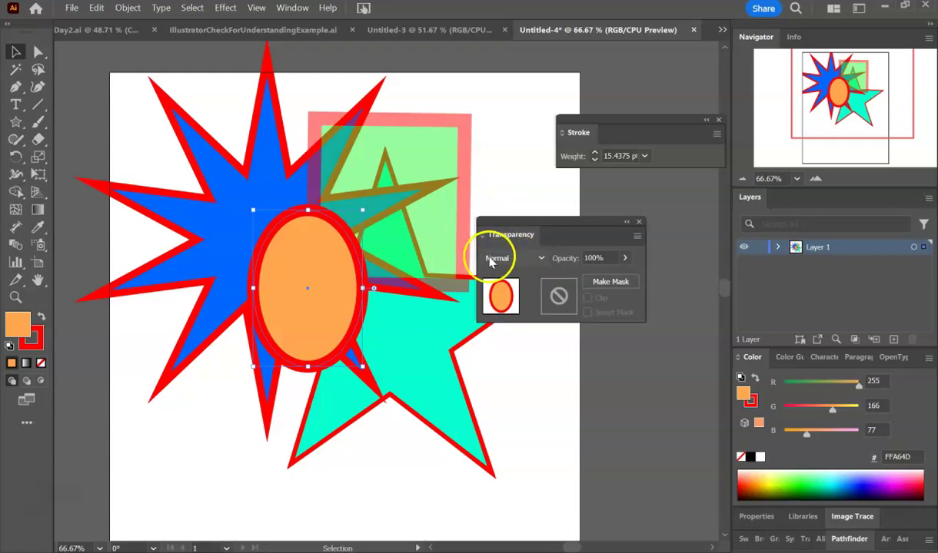
{"action": "left_click", "coordinate": [516, 259]}
{"action": "left_click", "coordinate": [510, 308]}
{"action": "left_click", "coordinate": [500, 259]}
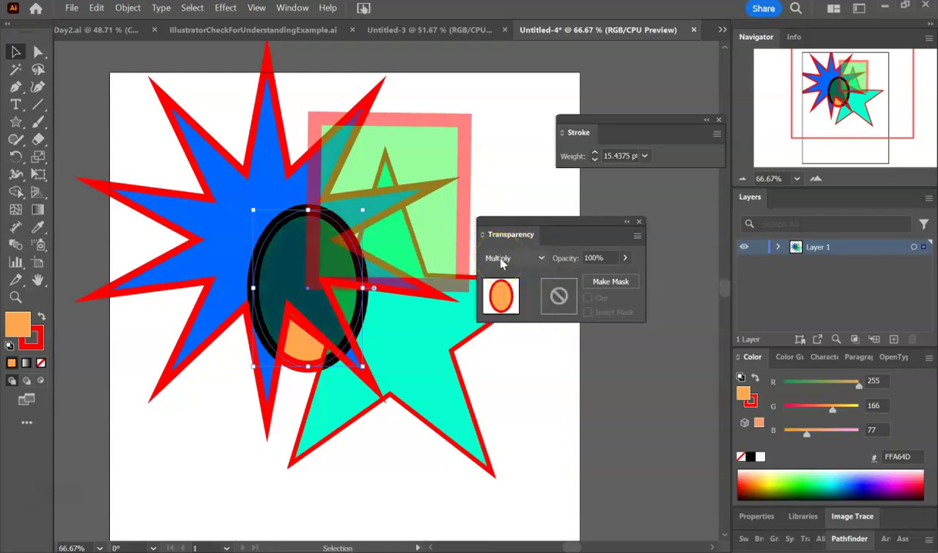
{"action": "scroll", "coordinate": [500, 261], "scroll_direction": "down", "scroll_amount": 1}
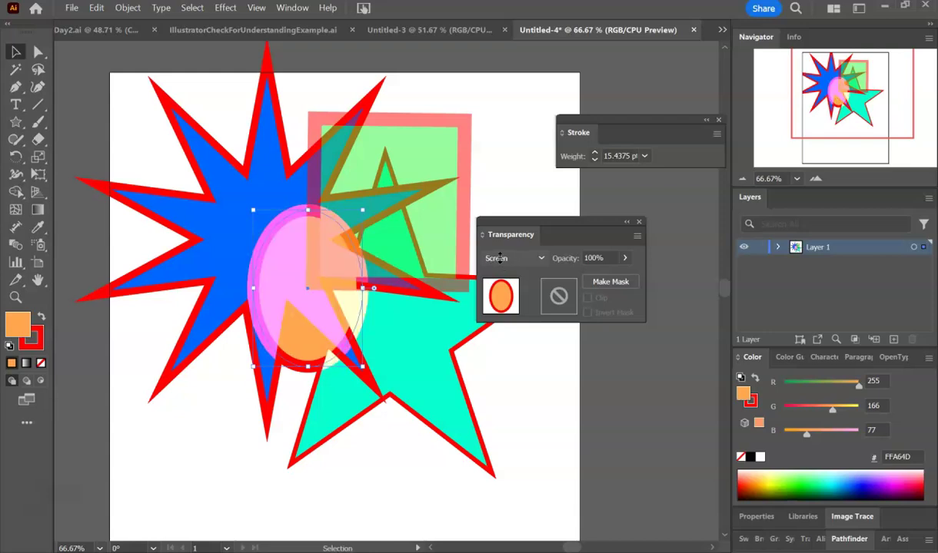
{"action": "scroll", "coordinate": [499, 259], "scroll_direction": "down", "scroll_amount": 1}
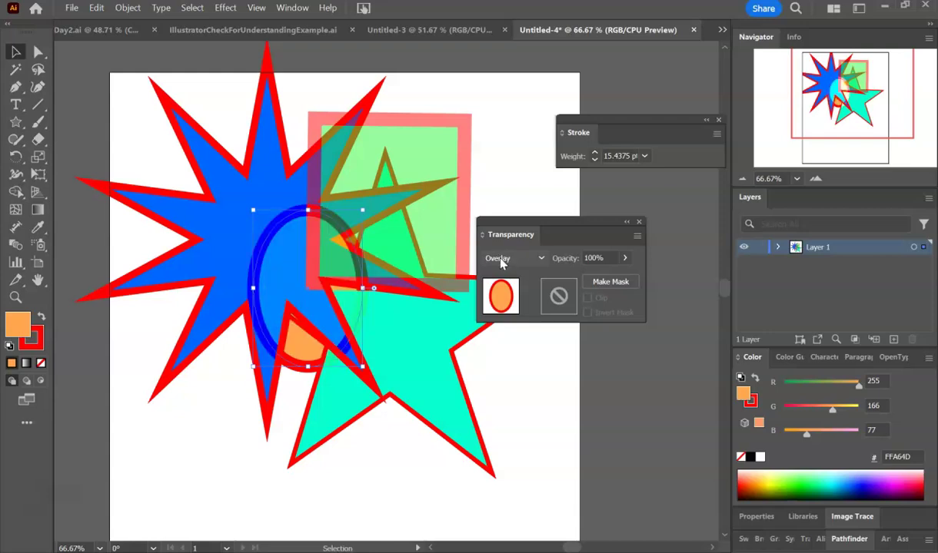
{"action": "scroll", "coordinate": [500, 259], "scroll_direction": "down", "scroll_amount": 1}
{"action": "scroll", "coordinate": [500, 259], "scroll_direction": "down", "scroll_amount": 1}
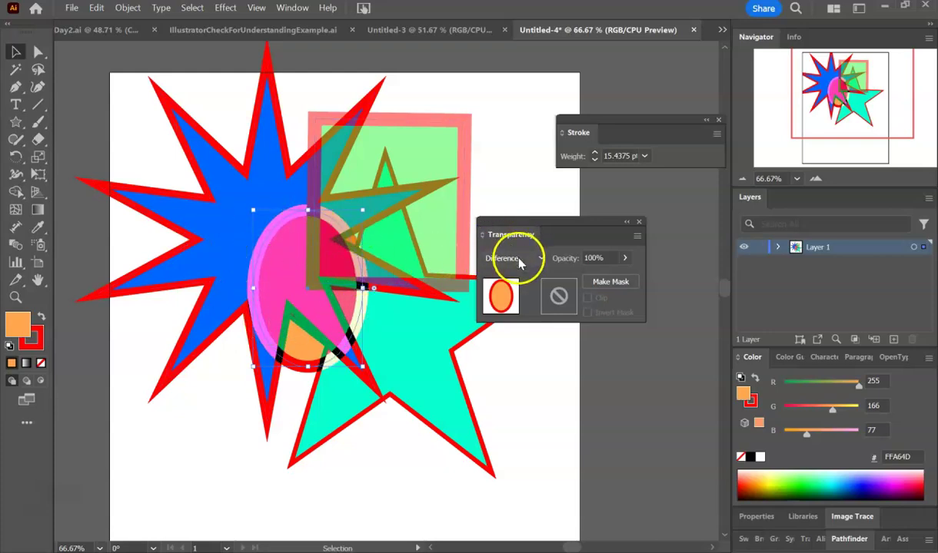
{"action": "mouse_move", "coordinate": [505, 233]}
{"action": "left_mouse_down"}
{"action": "mouse_move", "coordinate": [593, 216]}
{"action": "mouse_move", "coordinate": [581, 202]}
{"action": "mouse_move", "coordinate": [585, 182]}
{"action": "left_mouse_up"}
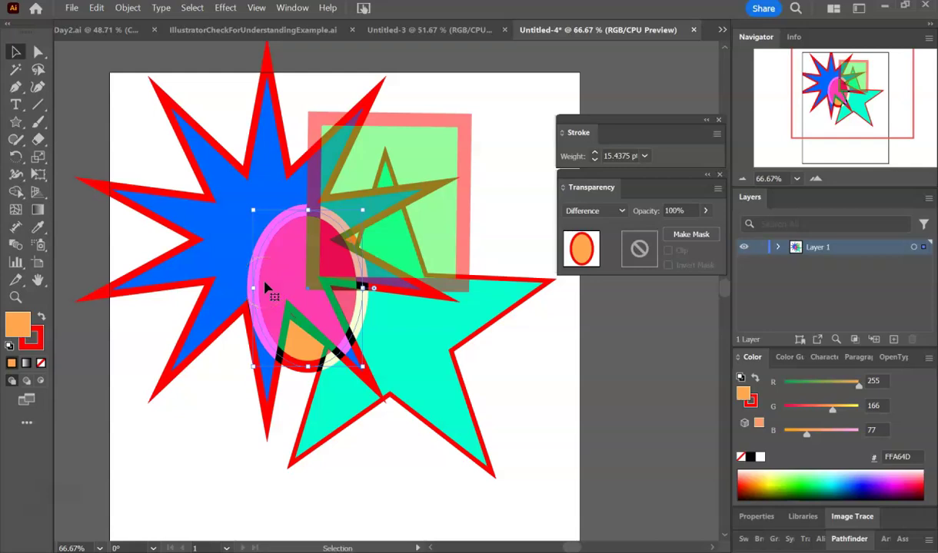
- Rotate and reposition the cyan star, and dock the Transparency and Stroke panels together
{"action": "mouse_move", "coordinate": [418, 305]}
{"action": "left_mouse_down"}
{"action": "mouse_move", "coordinate": [502, 457]}
{"action": "mouse_move", "coordinate": [471, 366]}
{"action": "mouse_move", "coordinate": [469, 385]}
{"action": "left_mouse_up"}
{"action": "mouse_move", "coordinate": [582, 186]}
{"action": "left_mouse_down"}
{"action": "mouse_move", "coordinate": [593, 209]}
{"action": "mouse_move", "coordinate": [760, 344]}
{"action": "mouse_move", "coordinate": [798, 362]}
{"action": "left_mouse_up"}
{"action": "mouse_move", "coordinate": [620, 123]}
{"action": "left_mouse_down"}
{"action": "mouse_move", "coordinate": [803, 399]}
{"action": "mouse_move", "coordinate": [865, 431]}
{"action": "mouse_move", "coordinate": [857, 419]}
{"action": "left_mouse_up"}
{"action": "mouse_move", "coordinate": [816, 116]}
{"action": "left_mouse_down"}
{"action": "mouse_move", "coordinate": [848, 94]}
{"action": "mouse_move", "coordinate": [851, 122]}
{"action": "mouse_move", "coordinate": [861, 103]}
{"action": "left_mouse_up"}
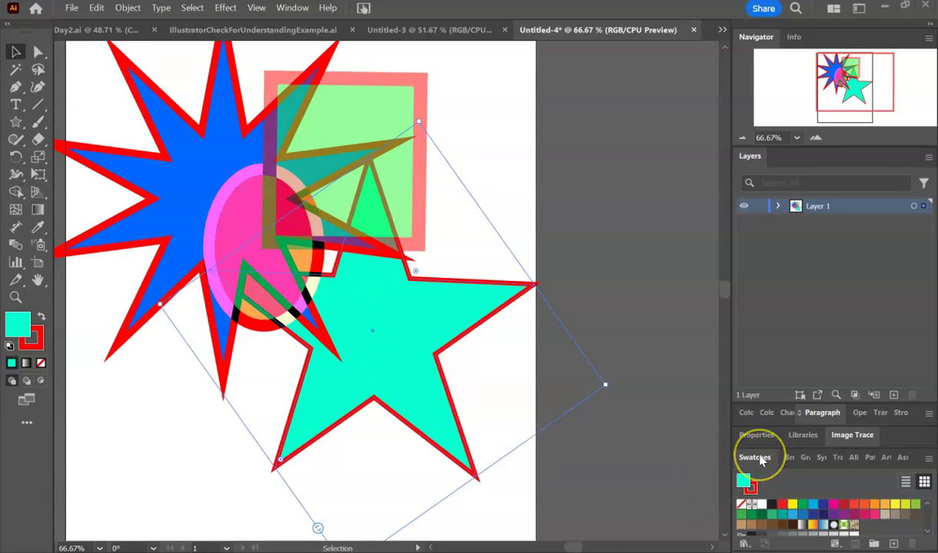
- Float and enlarge the Swatches panel, and fill the star with the brown swirl pattern
{"action": "left_click_drag", "start_coordinate": [760, 459], "coordinate": [530, 92]}
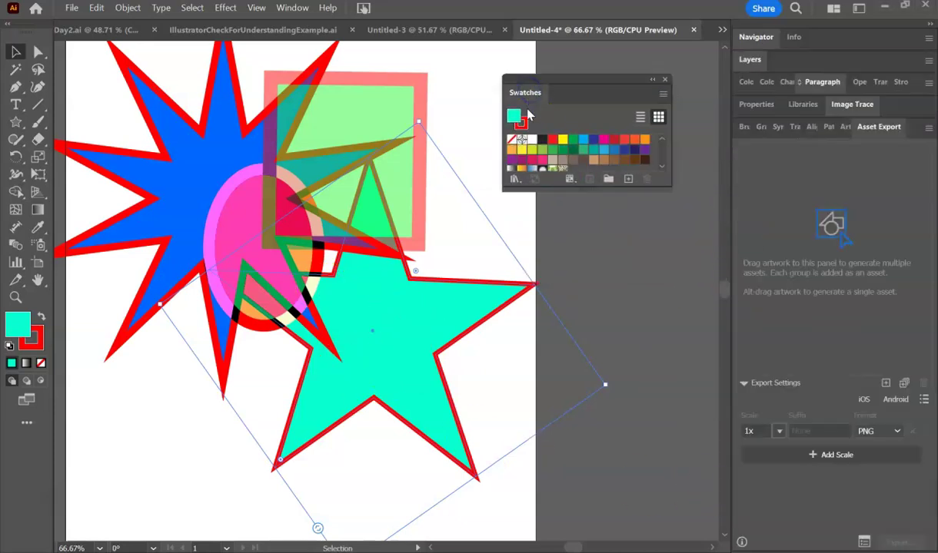
{"action": "left_click_drag", "start_coordinate": [557, 187], "coordinate": [561, 261]}
{"action": "left_click", "coordinate": [542, 169]}
{"action": "left_click", "coordinate": [532, 169]}
{"action": "left_click", "coordinate": [563, 169]}
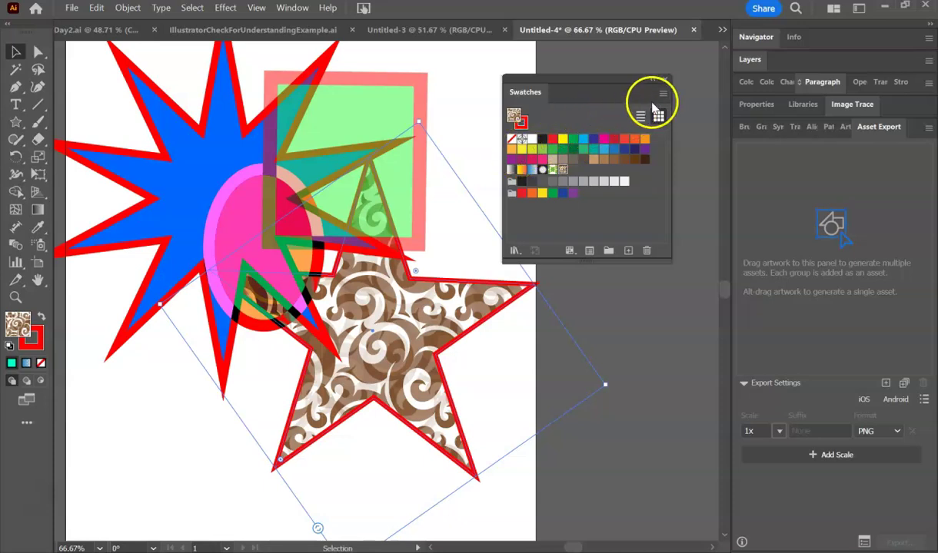
{"action": "left_click_drag", "start_coordinate": [566, 95], "coordinate": [567, 95]}
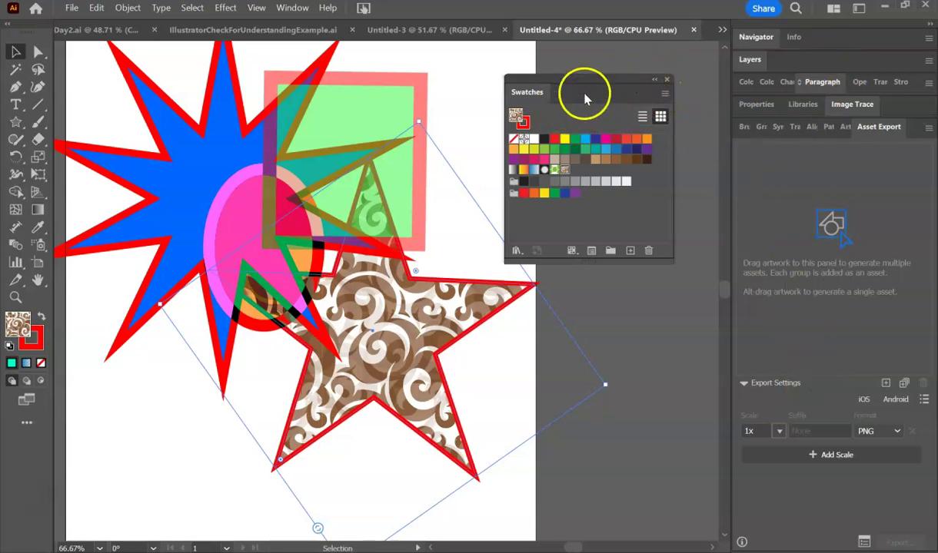
{"action": "left_click", "coordinate": [665, 94]}
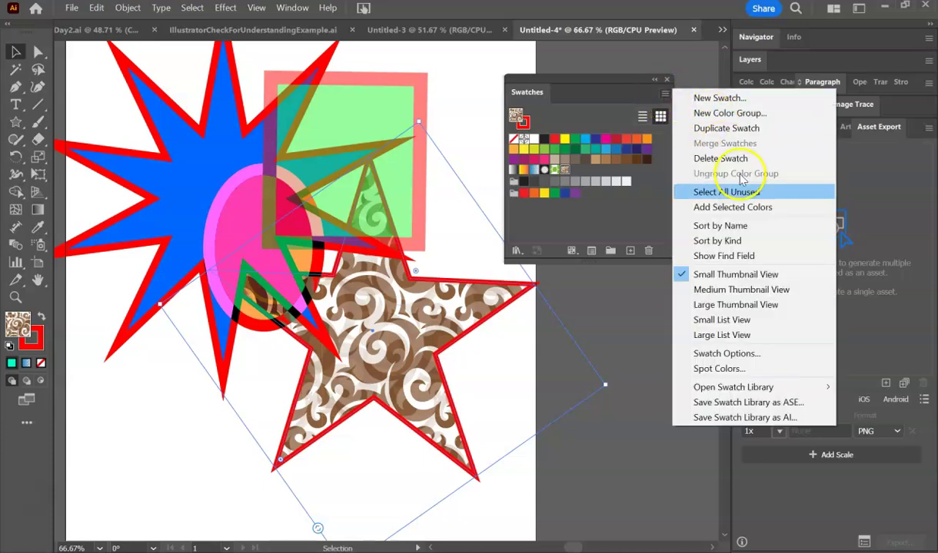
- Open the Basic Graphics_Dots pattern library from the Swatches menu
{"action": "mouse_move", "coordinate": [772, 389]}
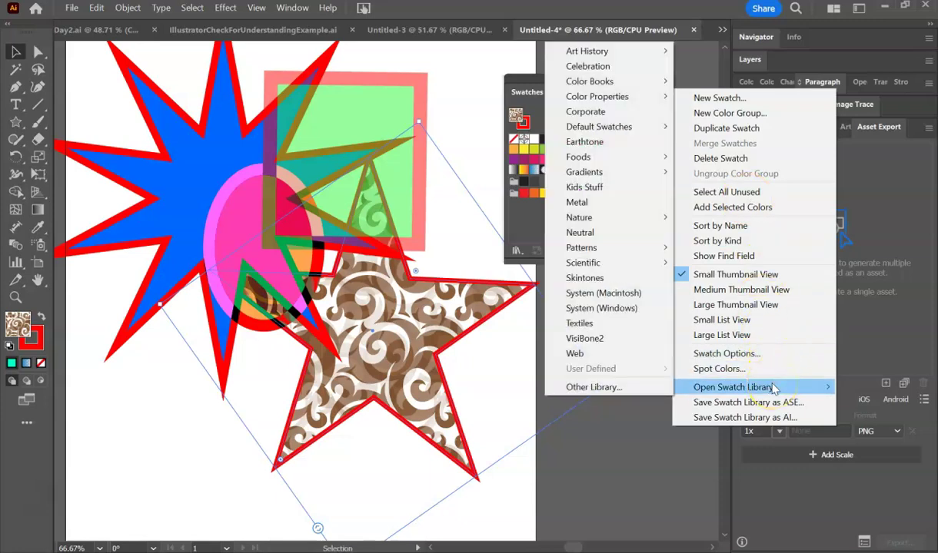
{"action": "mouse_move", "coordinate": [599, 255]}
{"action": "mouse_move", "coordinate": [700, 256]}
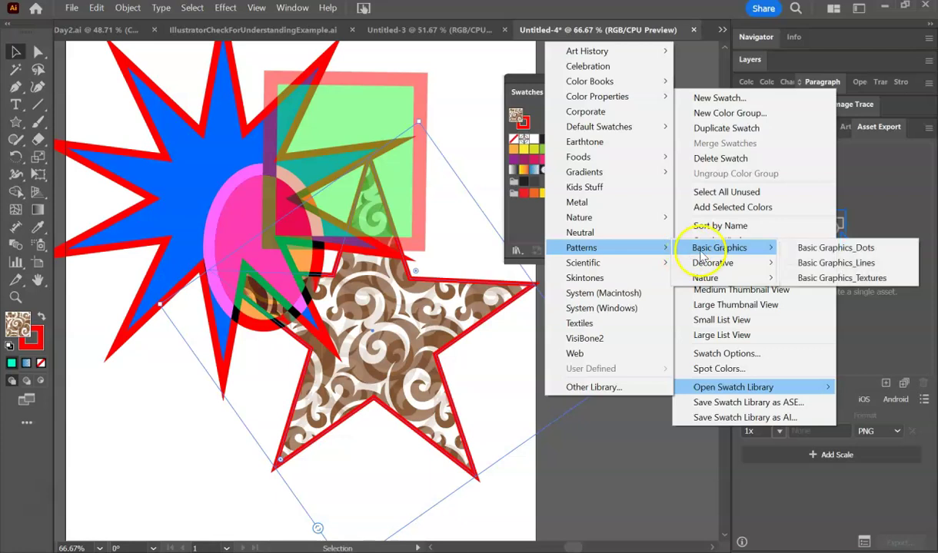
{"action": "left_click", "coordinate": [801, 250]}
{"action": "left_click_drag", "start_coordinate": [477, 256], "coordinate": [620, 301]}
- Fill the star with a black-dots-on-white pattern and nudge it slightly up-left
{"action": "left_click", "coordinate": [573, 338]}
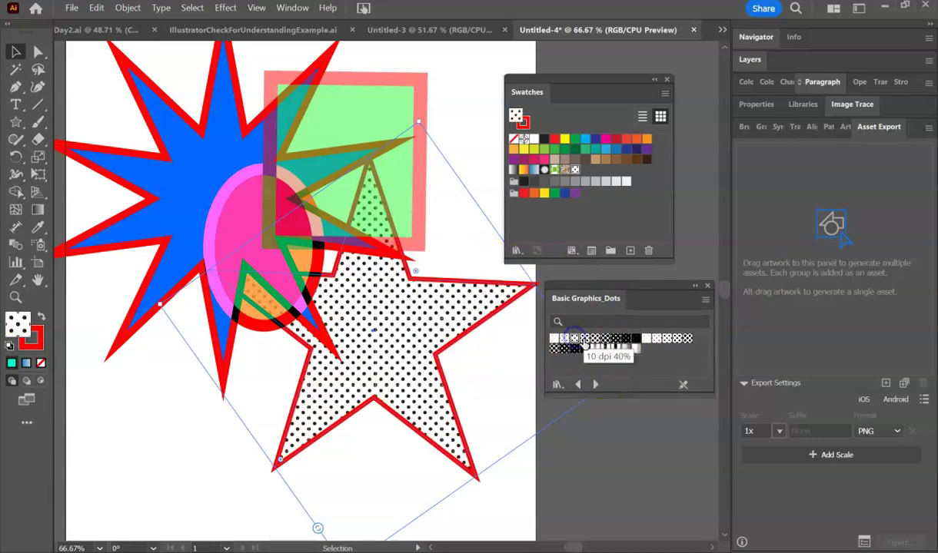
{"action": "left_click", "coordinate": [598, 338]}
{"action": "left_click", "coordinate": [638, 340]}
{"action": "left_click", "coordinate": [655, 343]}
{"action": "left_click", "coordinate": [618, 350]}
{"action": "left_click", "coordinate": [573, 350]}
{"action": "left_click", "coordinate": [552, 344]}
{"action": "left_click", "coordinate": [564, 339]}
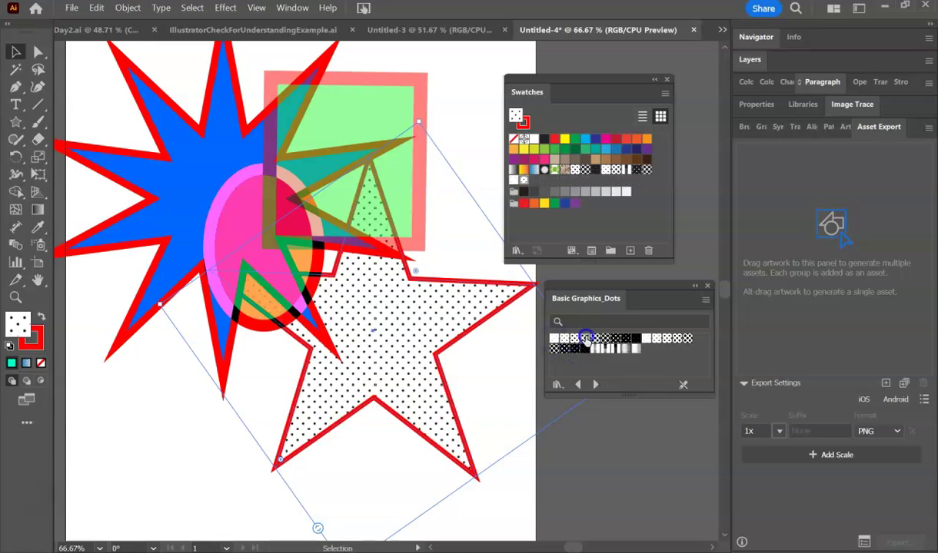
{"action": "left_click", "coordinate": [585, 339]}
{"action": "left_click_drag", "start_coordinate": [387, 330], "coordinate": [264, 344]}
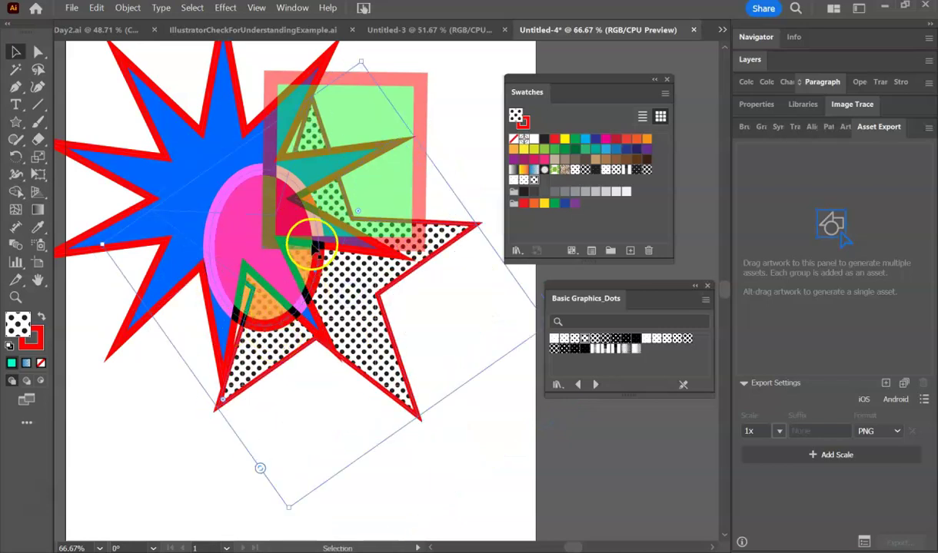
- Select the blue starburst and open the Basic Graphics_Textures pattern library
{"action": "left_click", "coordinate": [478, 453]}
{"action": "left_click", "coordinate": [131, 163]}
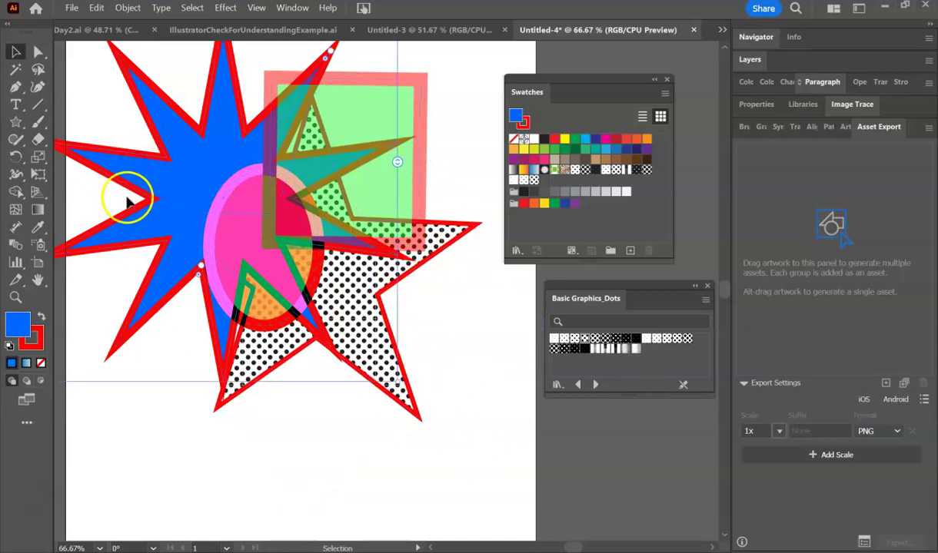
{"action": "left_click", "coordinate": [665, 93]}
{"action": "left_click", "coordinate": [737, 386]}
{"action": "mouse_move", "coordinate": [734, 245]}
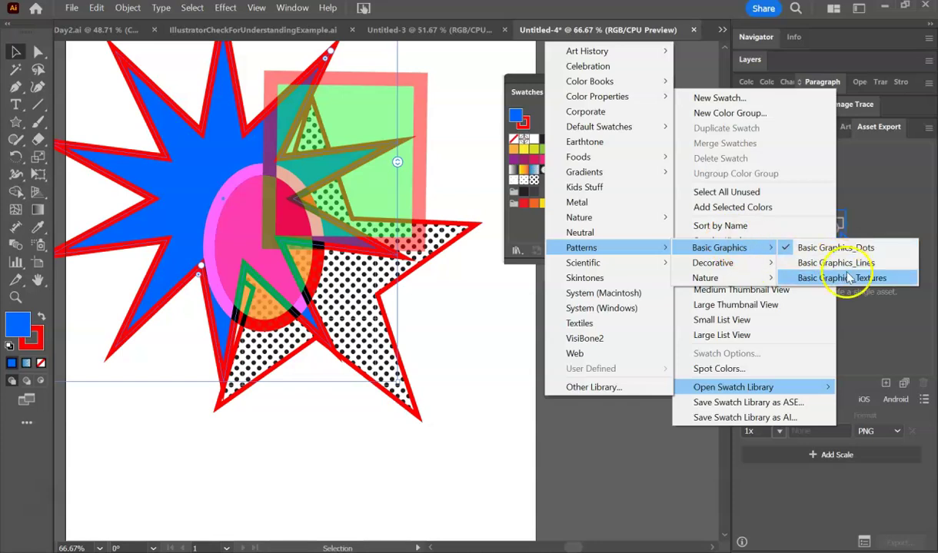
{"action": "left_click", "coordinate": [790, 278]}
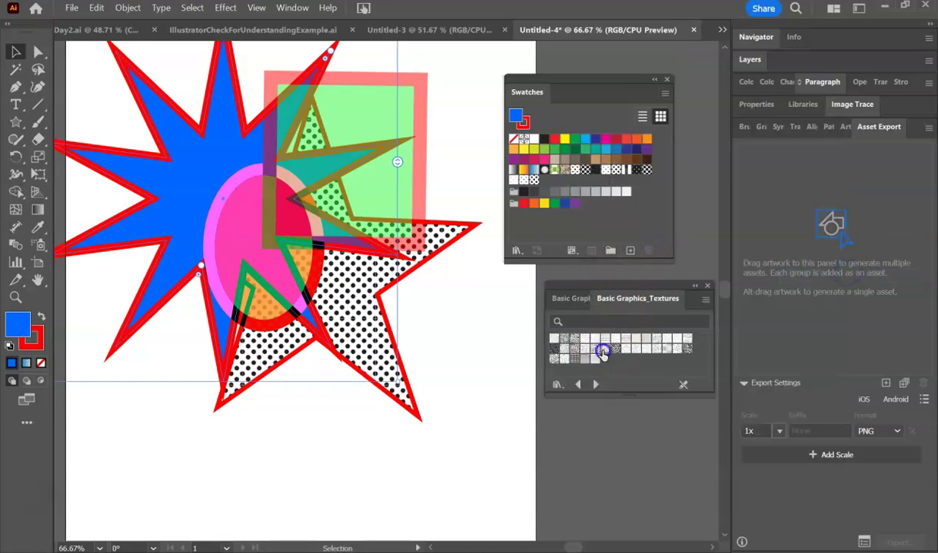
- Fill the starburst with a crosshatch texture pattern
{"action": "left_click", "coordinate": [603, 352]}
{"action": "left_click", "coordinate": [581, 353]}
{"action": "left_click", "coordinate": [575, 338]}
{"action": "left_click", "coordinate": [560, 339]}
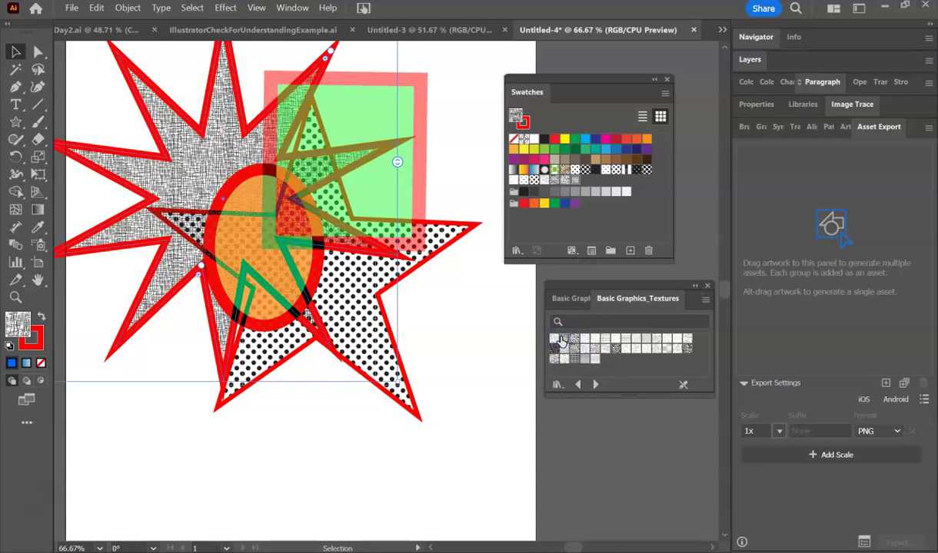
{"action": "left_click", "coordinate": [660, 349]}
- Select the overlapping shapes, move the artwork down and right, then select the starburst
{"action": "left_click", "coordinate": [473, 385]}
{"action": "scroll", "coordinate": [237, 153], "scroll_direction": "up", "scroll_amount": 2}
{"action": "left_click_drag", "start_coordinate": [474, 445], "coordinate": [266, 260]}
{"action": "left_click", "coordinate": [203, 110]}
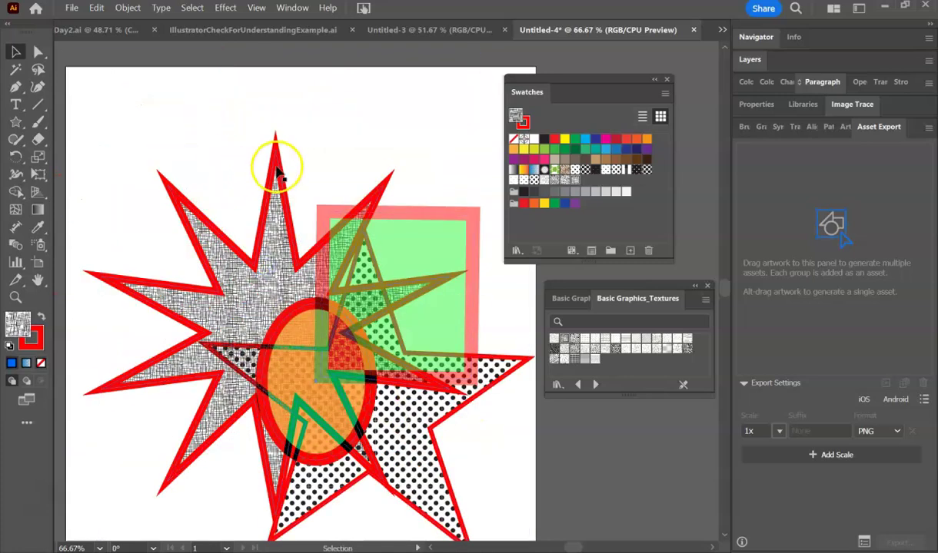
{"action": "left_click", "coordinate": [277, 160]}
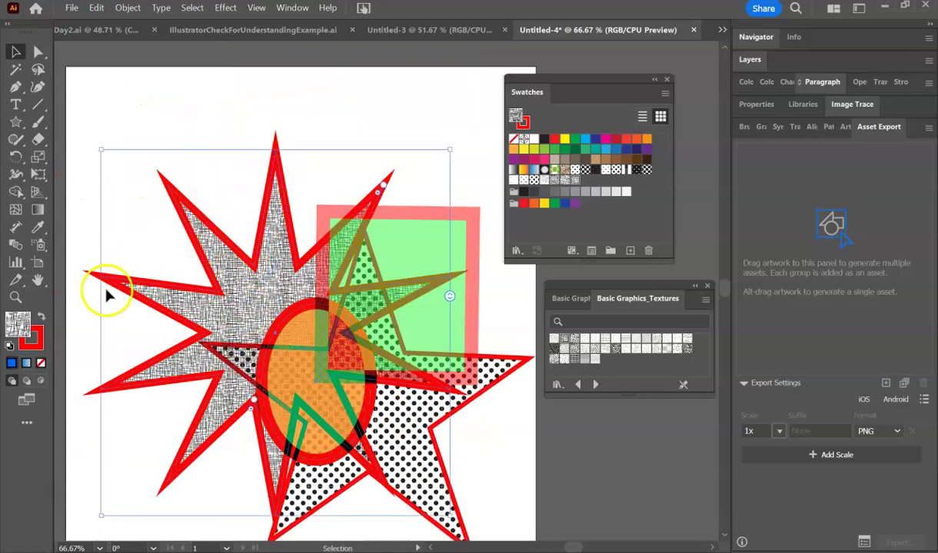
- Nudge the starburst up-left, float the Brushes panel, and apply the [Basic] brush to its outline
{"action": "left_click_drag", "start_coordinate": [245, 261], "coordinate": [228, 203]}
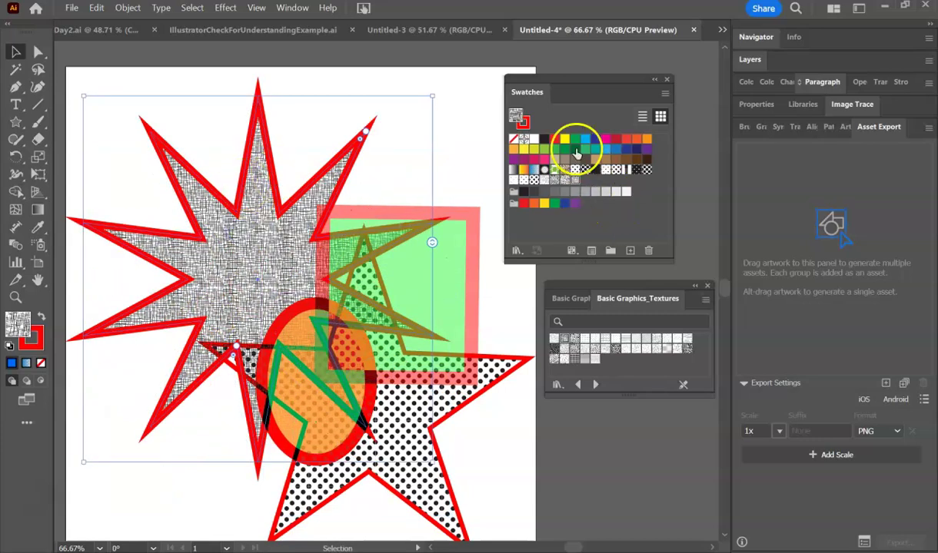
{"action": "left_click", "coordinate": [746, 128]}
{"action": "mouse_move", "coordinate": [751, 132]}
{"action": "left_mouse_down"}
{"action": "mouse_move", "coordinate": [324, 142]}
{"action": "mouse_move", "coordinate": [292, 129]}
{"action": "left_mouse_up"}
{"action": "mouse_move", "coordinate": [536, 88]}
{"action": "left_mouse_down"}
{"action": "mouse_move", "coordinate": [588, 279]}
{"action": "mouse_move", "coordinate": [680, 398]}
{"action": "mouse_move", "coordinate": [802, 505]}
{"action": "mouse_move", "coordinate": [801, 536]}
{"action": "left_mouse_up"}
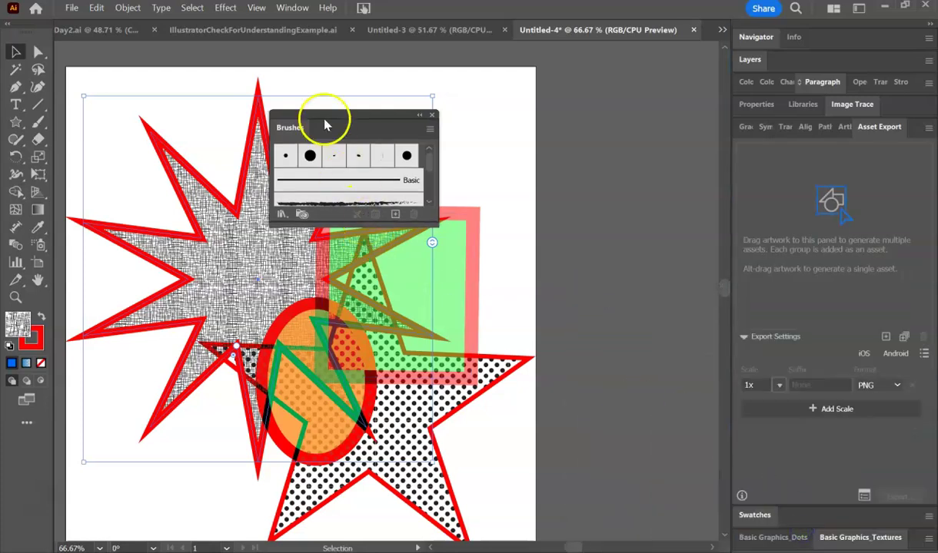
{"action": "mouse_move", "coordinate": [320, 120]}
{"action": "left_mouse_down"}
{"action": "mouse_move", "coordinate": [548, 57]}
{"action": "mouse_move", "coordinate": [603, 70]}
{"action": "left_mouse_up"}
{"action": "left_click_drag", "start_coordinate": [614, 177], "coordinate": [611, 384]}
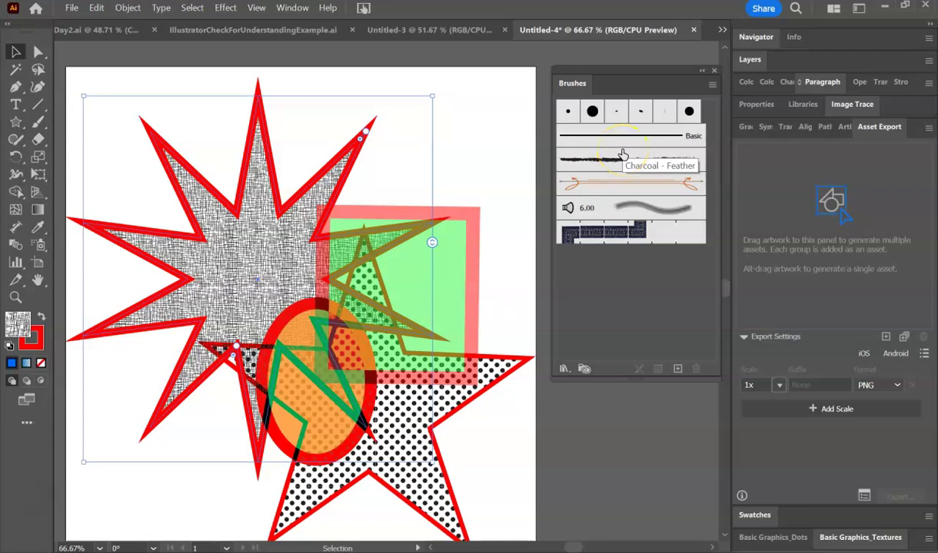
{"action": "left_click", "coordinate": [620, 149]}
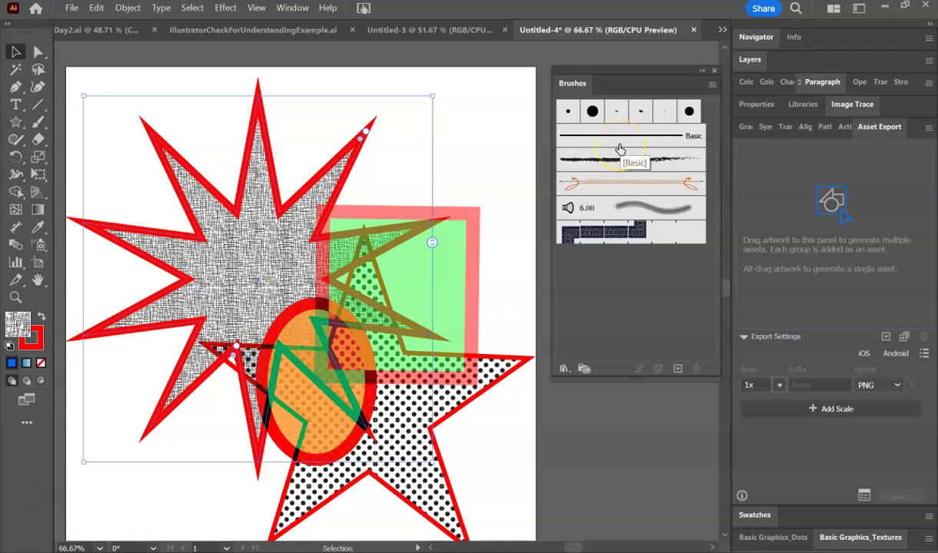
- Open the Artistic_Calligraphic brush library, then move the panel aside and make it taller
{"action": "left_click", "coordinate": [713, 86]}
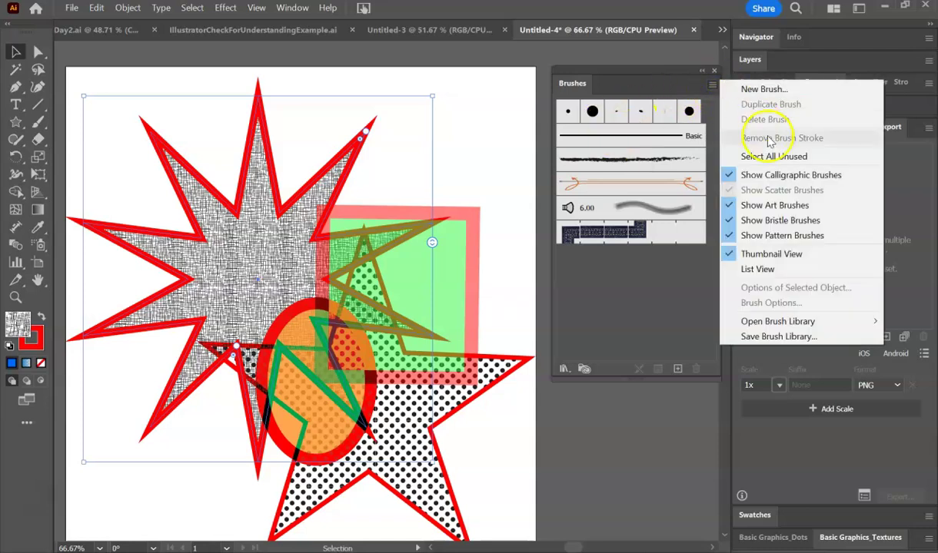
{"action": "mouse_move", "coordinate": [790, 321]}
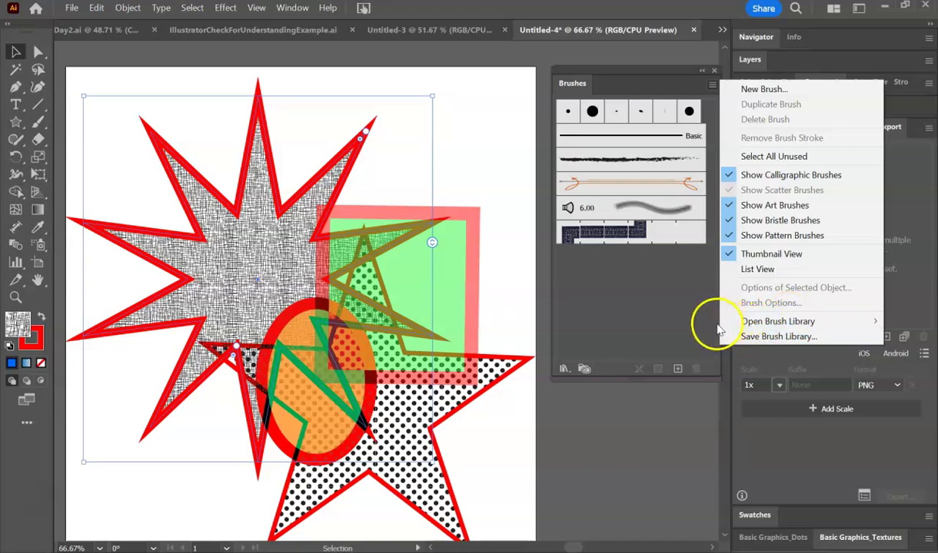
{"action": "left_click", "coordinate": [767, 321]}
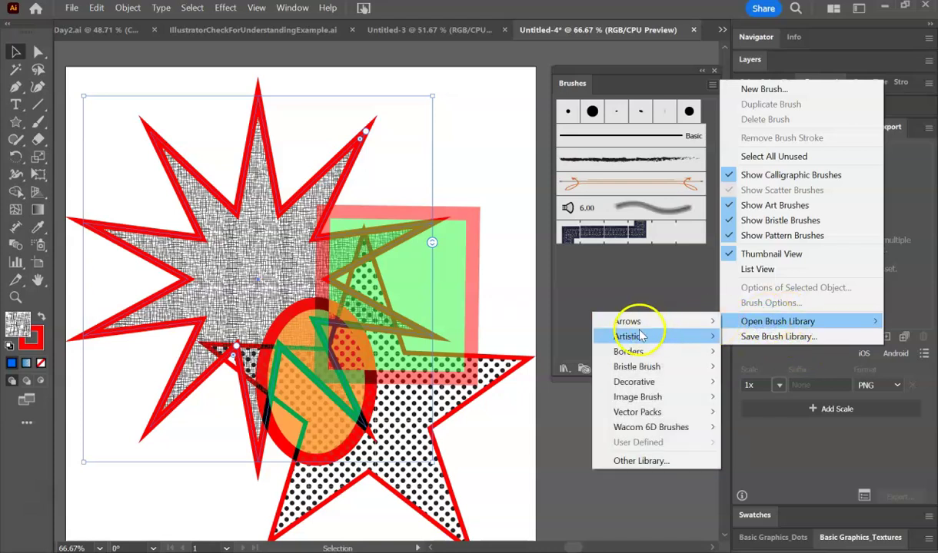
{"action": "mouse_move", "coordinate": [640, 342]}
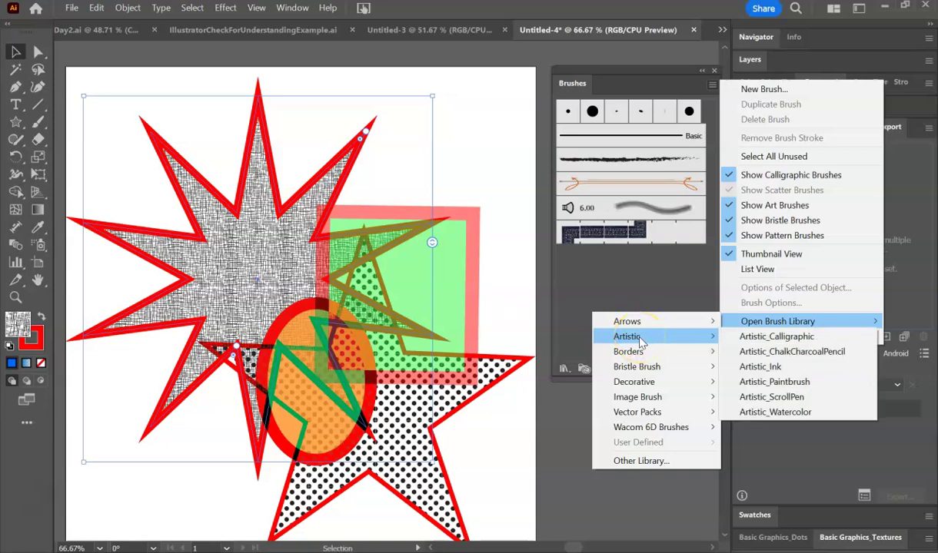
{"action": "left_click", "coordinate": [756, 338]}
{"action": "left_click_drag", "start_coordinate": [476, 247], "coordinate": [601, 298]}
{"action": "mouse_move", "coordinate": [594, 397]}
{"action": "left_mouse_down"}
{"action": "mouse_move", "coordinate": [614, 412]}
{"action": "mouse_move", "coordinate": [611, 503]}
{"action": "left_mouse_up"}
- Try the 40-pt, 50-pt and other calligraphic brushes on the starburst, ending on the thin first brush
{"action": "left_click", "coordinate": [558, 336]}
{"action": "left_click", "coordinate": [584, 362]}
{"action": "left_click", "coordinate": [607, 408]}
{"action": "left_click", "coordinate": [680, 410]}
{"action": "left_click", "coordinate": [583, 432]}
{"action": "left_click", "coordinate": [585, 411]}
{"action": "left_click", "coordinate": [679, 410]}
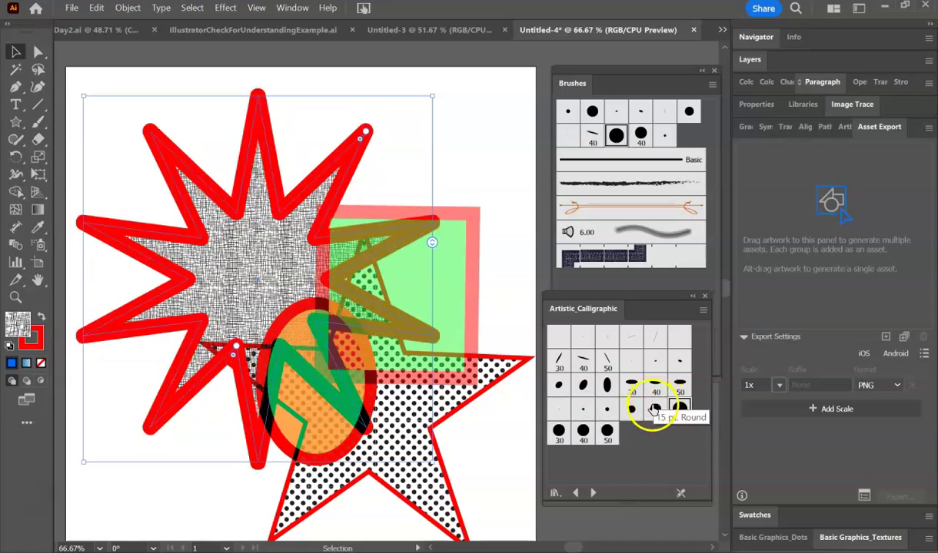
{"action": "left_click", "coordinate": [558, 336]}
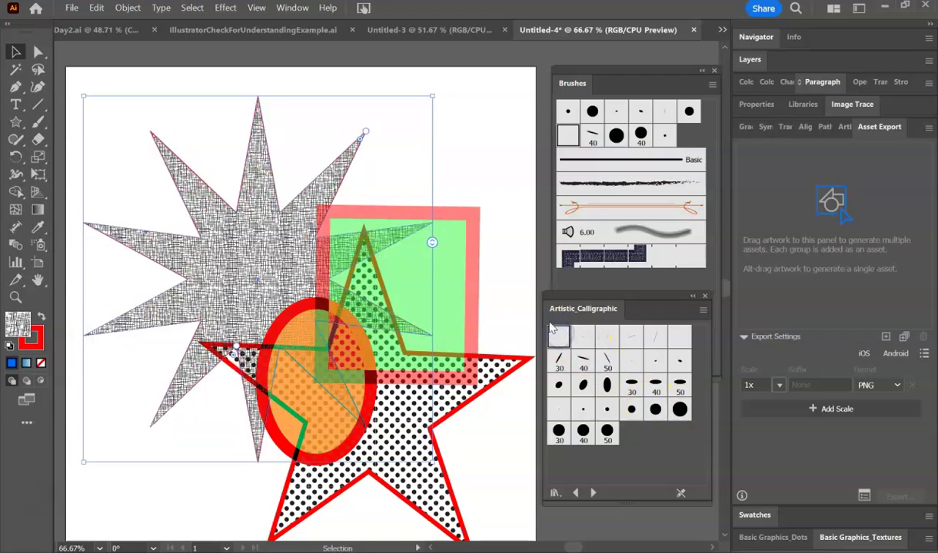
- Open the Arrows_Special brush library from the Brushes panel menu
{"action": "left_click", "coordinate": [711, 83]}
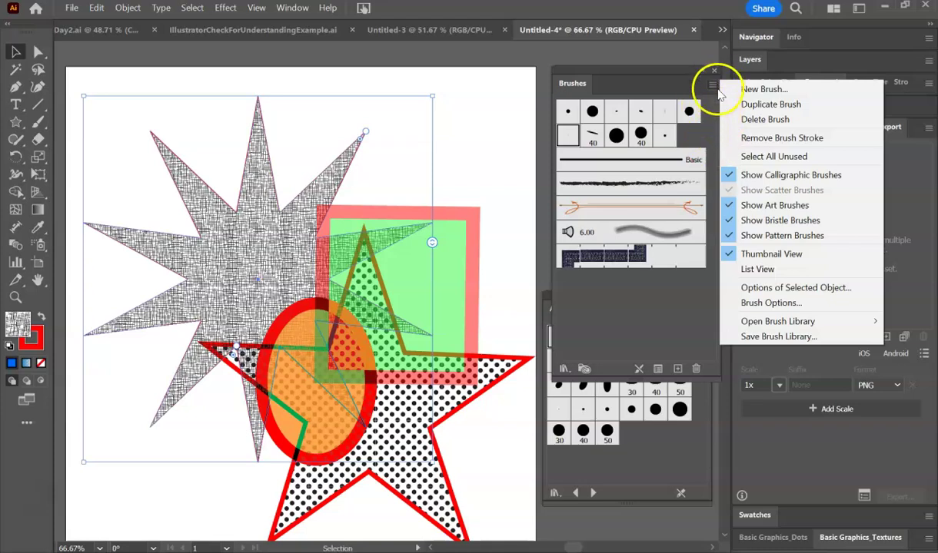
{"action": "mouse_move", "coordinate": [776, 322]}
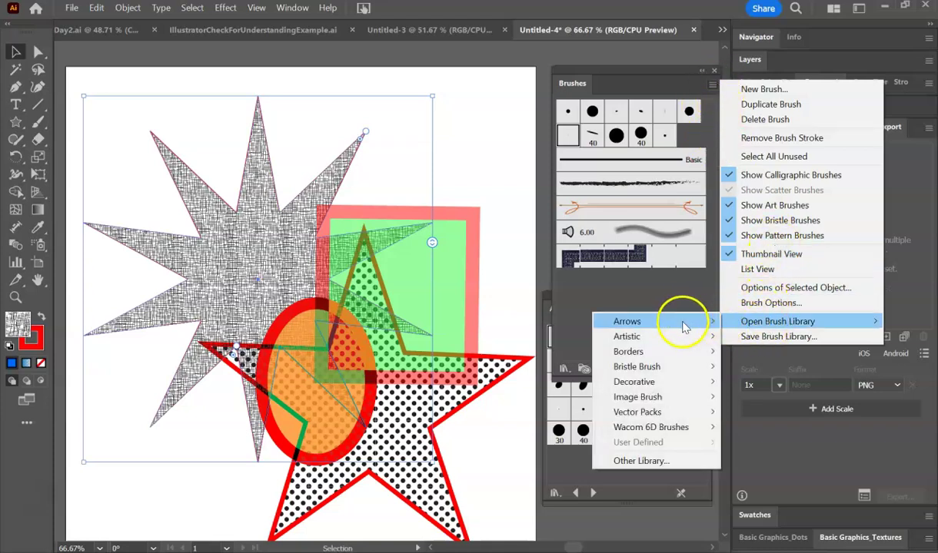
{"action": "mouse_move", "coordinate": [673, 336]}
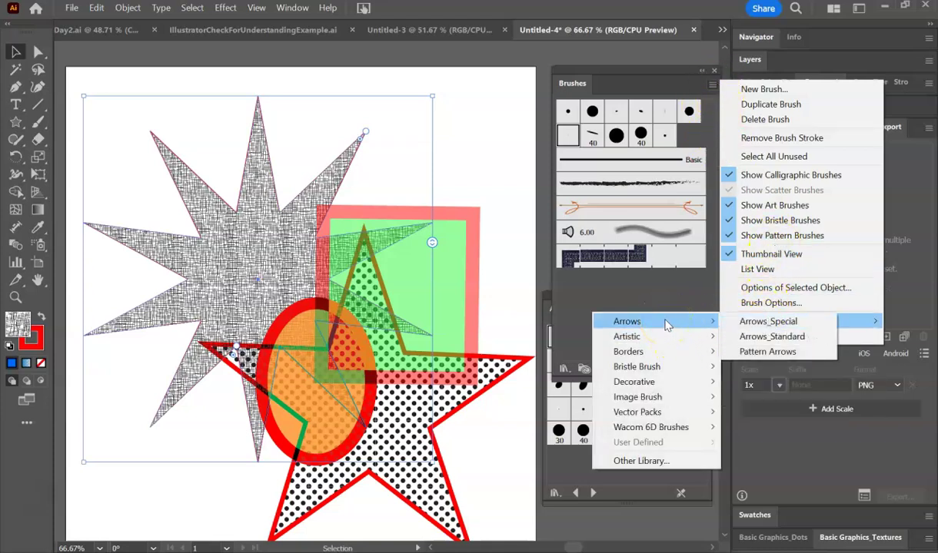
{"action": "left_click", "coordinate": [748, 330]}
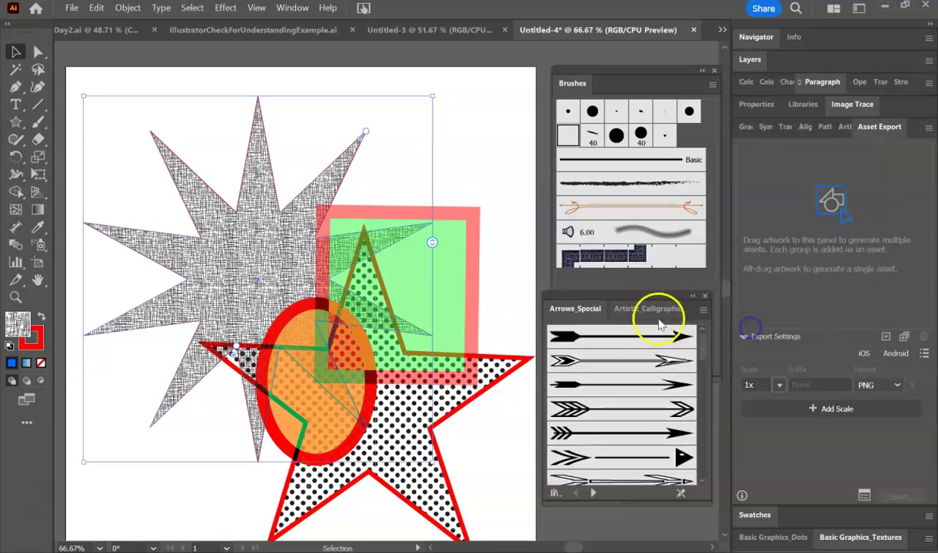
- Try several arrow brushes on the starburst, including the black, striped and double-headed arrows
{"action": "left_click", "coordinate": [609, 364]}
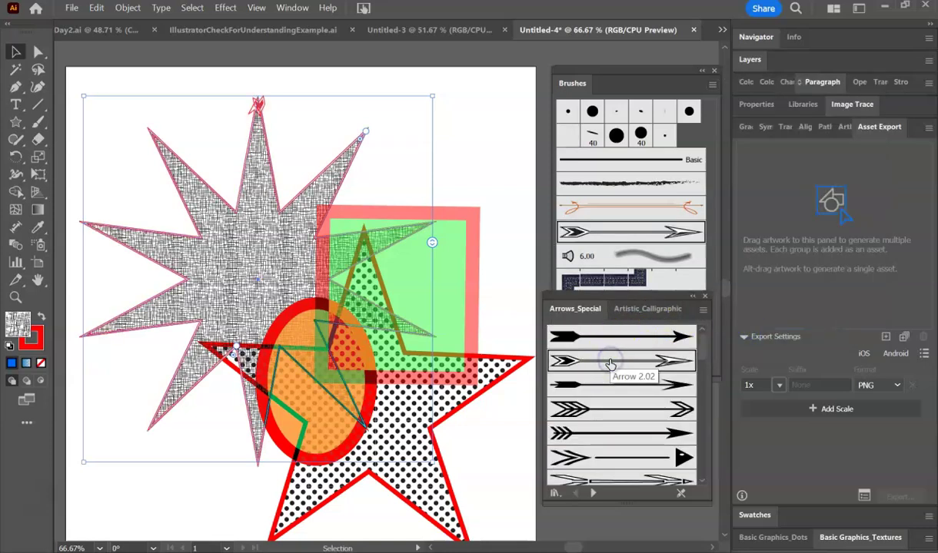
{"action": "left_click", "coordinate": [617, 407]}
{"action": "left_click", "coordinate": [620, 436]}
{"action": "left_click", "coordinate": [626, 458]}
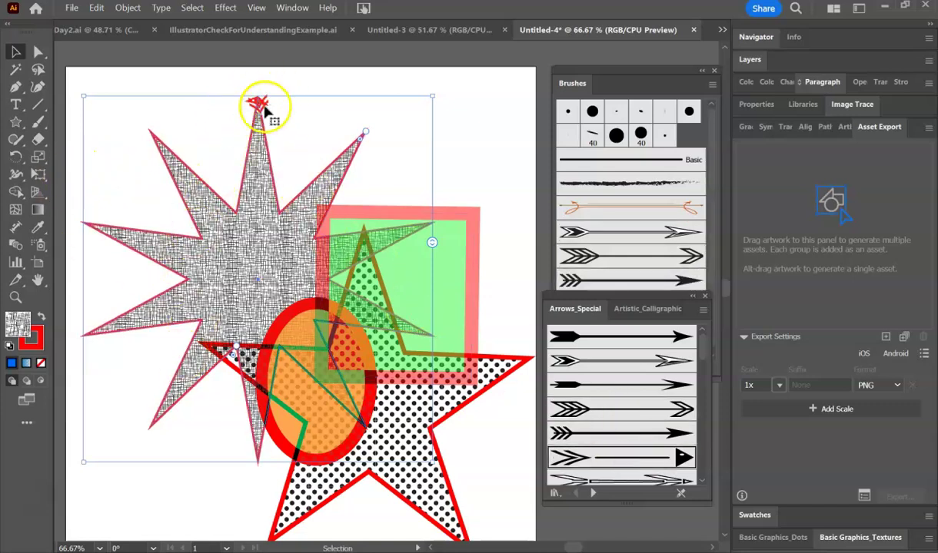
{"action": "scroll", "coordinate": [638, 454], "scroll_direction": "down", "scroll_amount": 3}
{"action": "left_click", "coordinate": [636, 457]}
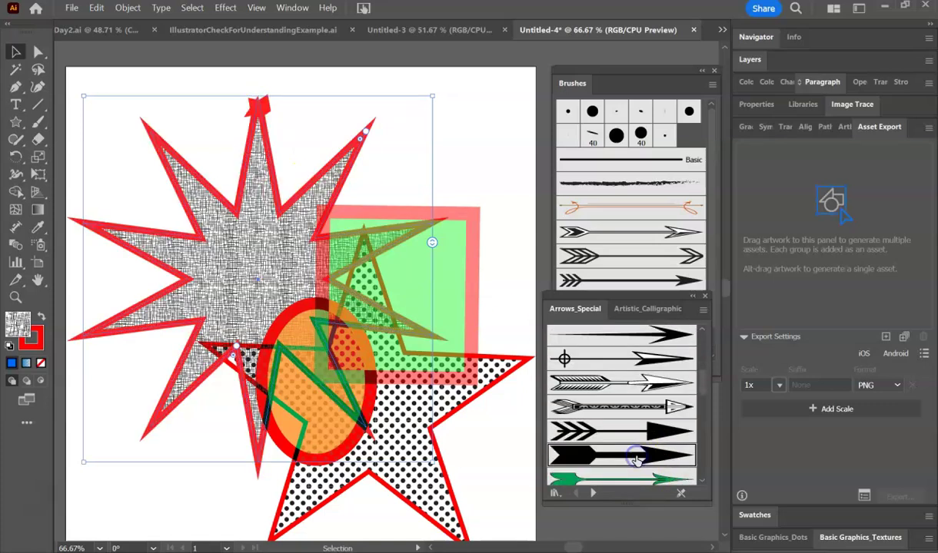
{"action": "scroll", "coordinate": [621, 431], "scroll_direction": "down", "scroll_amount": 3}
{"action": "left_click", "coordinate": [626, 398]}
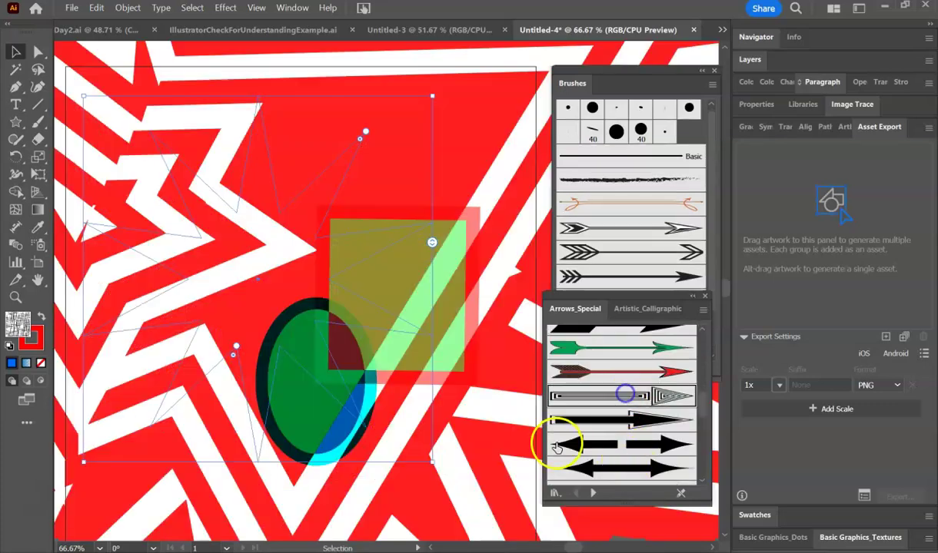
{"action": "left_click", "coordinate": [612, 447]}
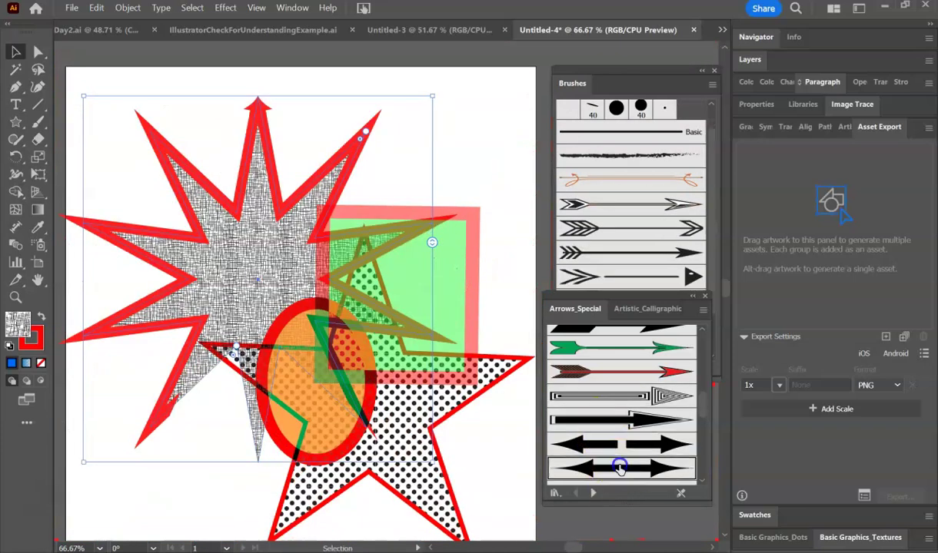
{"action": "left_click", "coordinate": [614, 468]}
- Try the green Arrow 2.26–2.28, red and Arrow 2.33–2.34 brushes, finishing on the diamond arrow brush
{"action": "scroll", "coordinate": [613, 422], "scroll_direction": "down", "scroll_amount": 3}
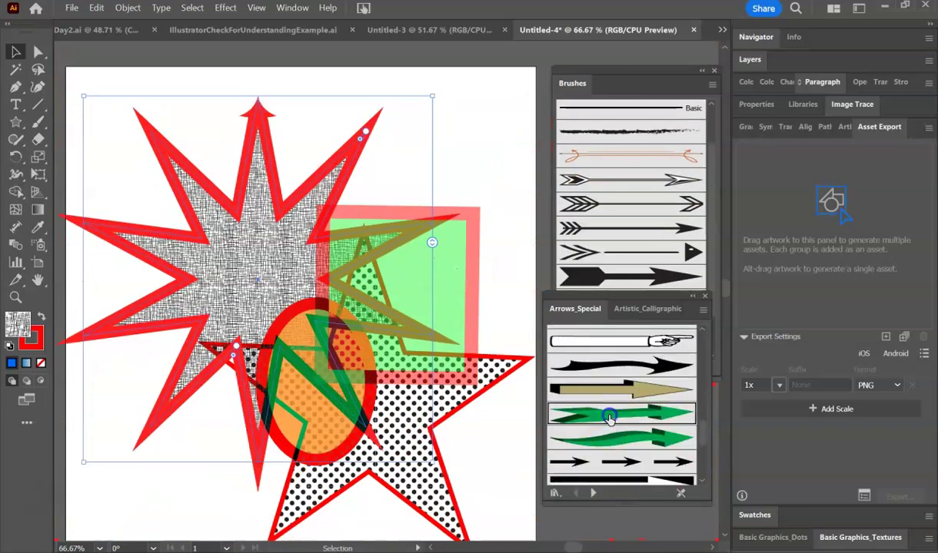
{"action": "left_click", "coordinate": [608, 415]}
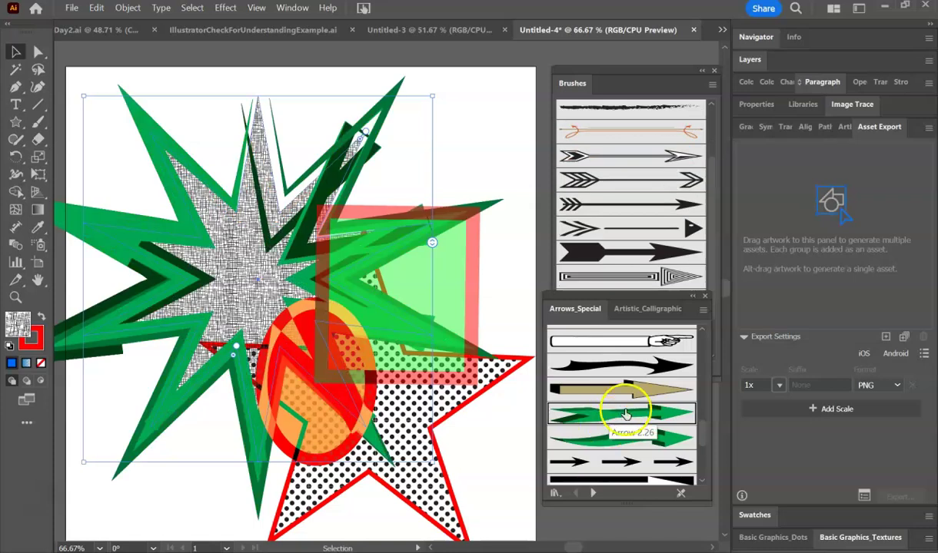
{"action": "left_click", "coordinate": [609, 442]}
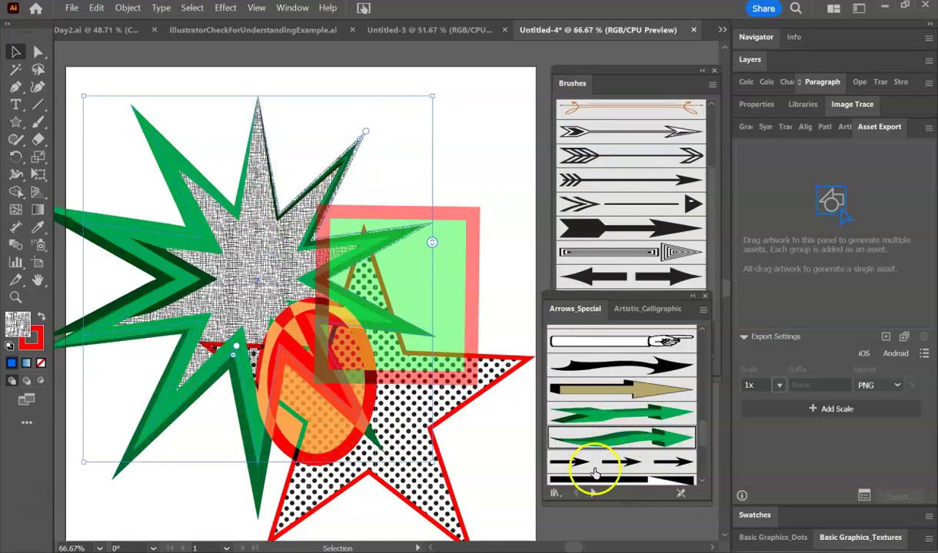
{"action": "left_click", "coordinate": [594, 463]}
{"action": "scroll", "coordinate": [593, 434], "scroll_direction": "down", "scroll_amount": 5}
{"action": "left_click", "coordinate": [595, 428]}
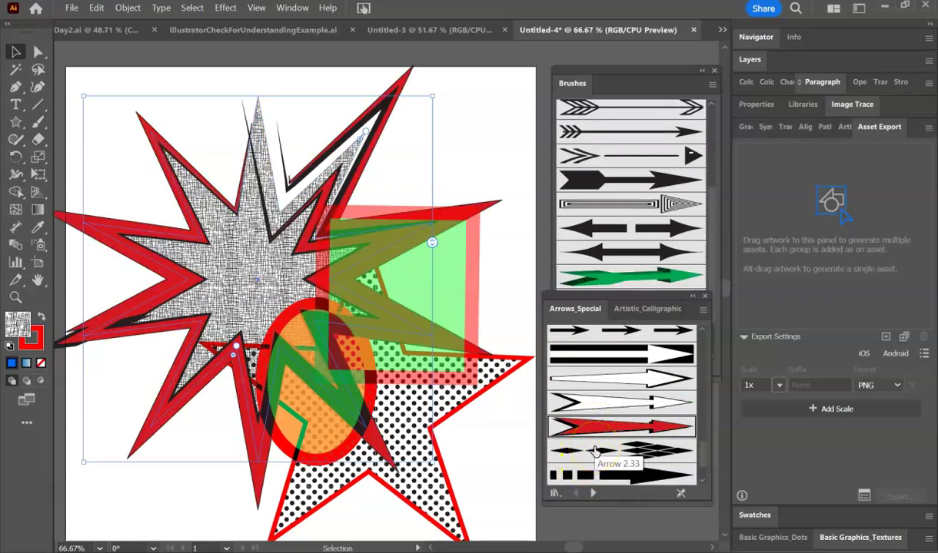
{"action": "left_click", "coordinate": [594, 452]}
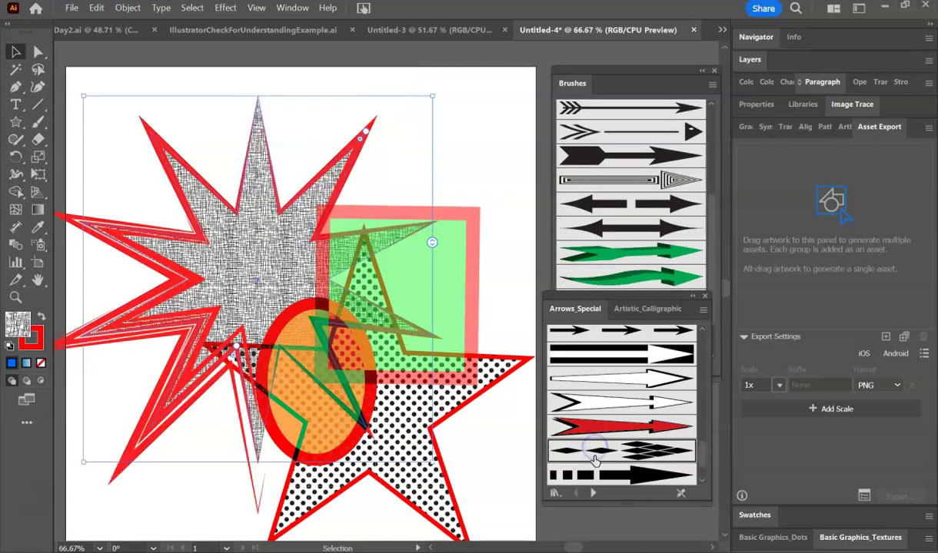
{"action": "left_click", "coordinate": [594, 477]}
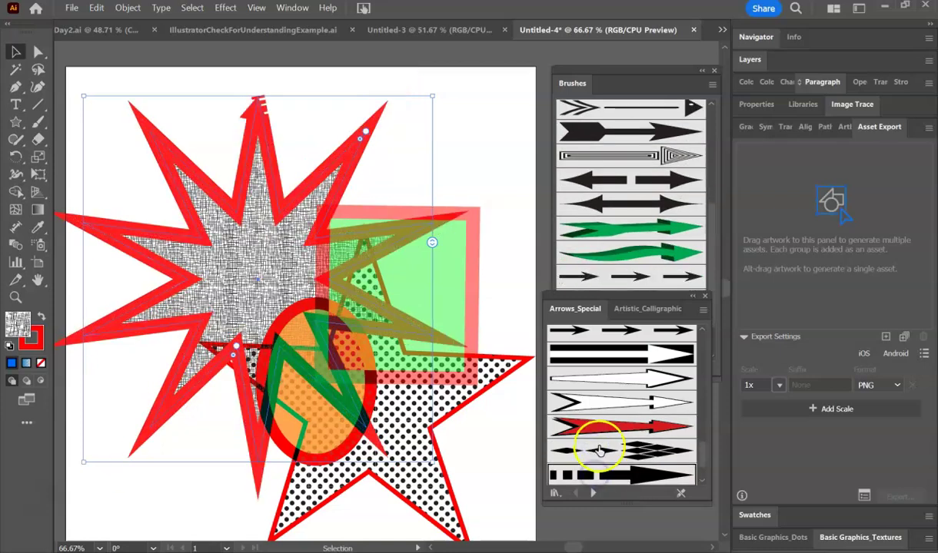
{"action": "left_click", "coordinate": [602, 446]}
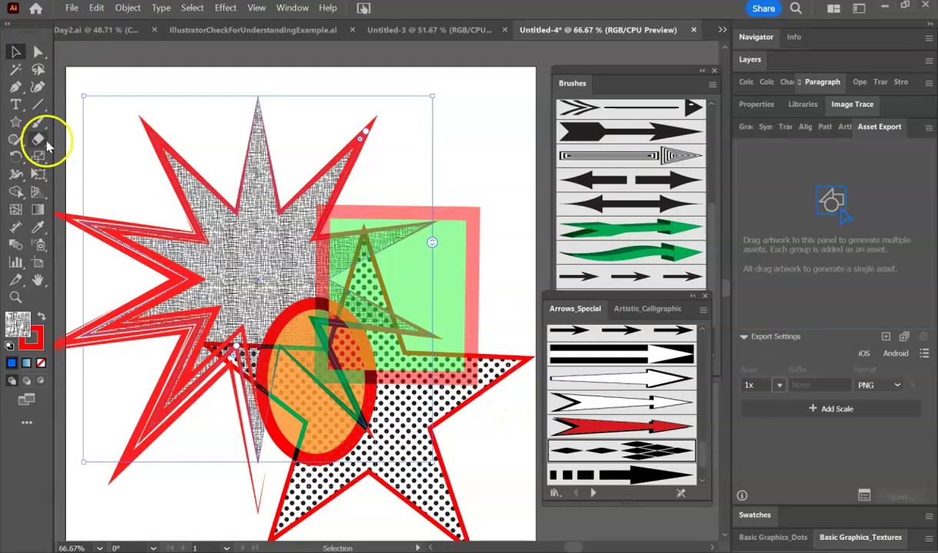
- Switch to the Star tool and bring up the Swatches and Layers panels
{"action": "left_click", "coordinate": [11, 123]}
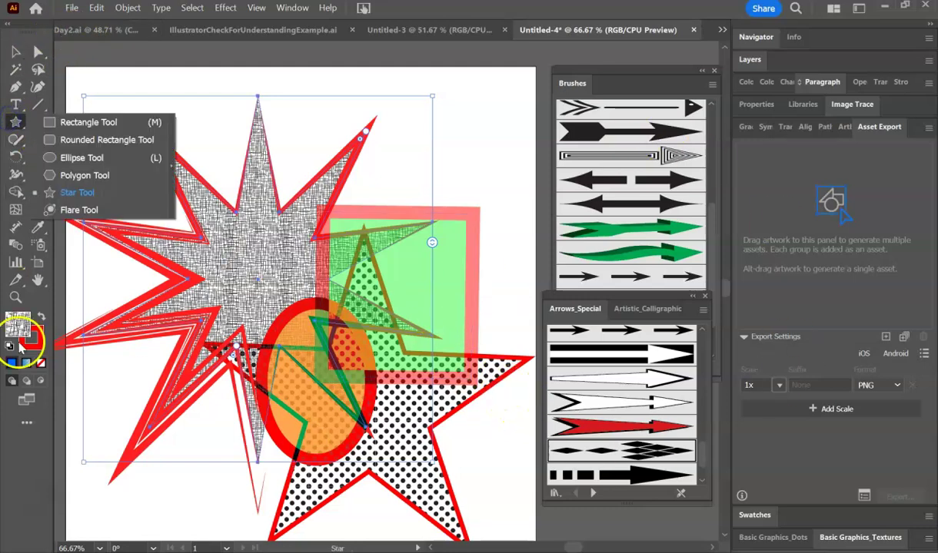
{"action": "left_click", "coordinate": [13, 315]}
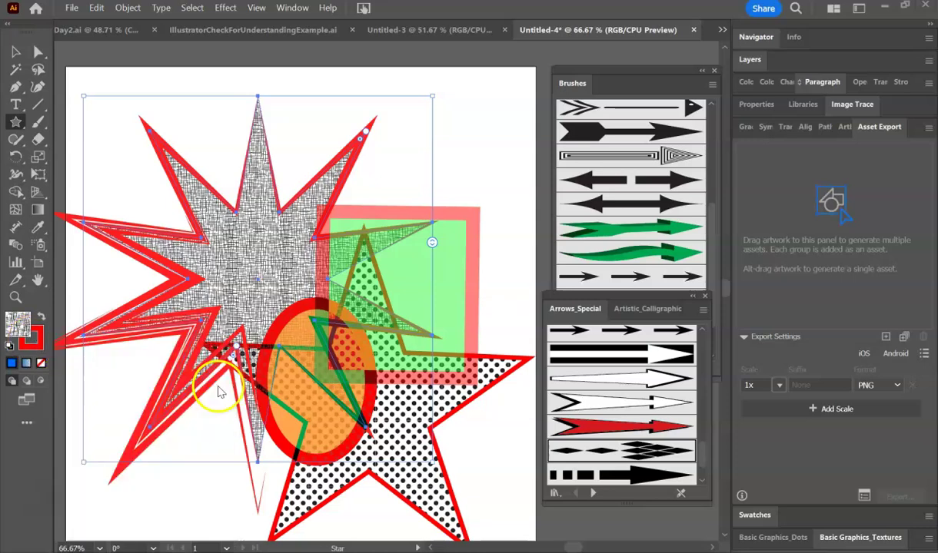
{"action": "left_click", "coordinate": [602, 142]}
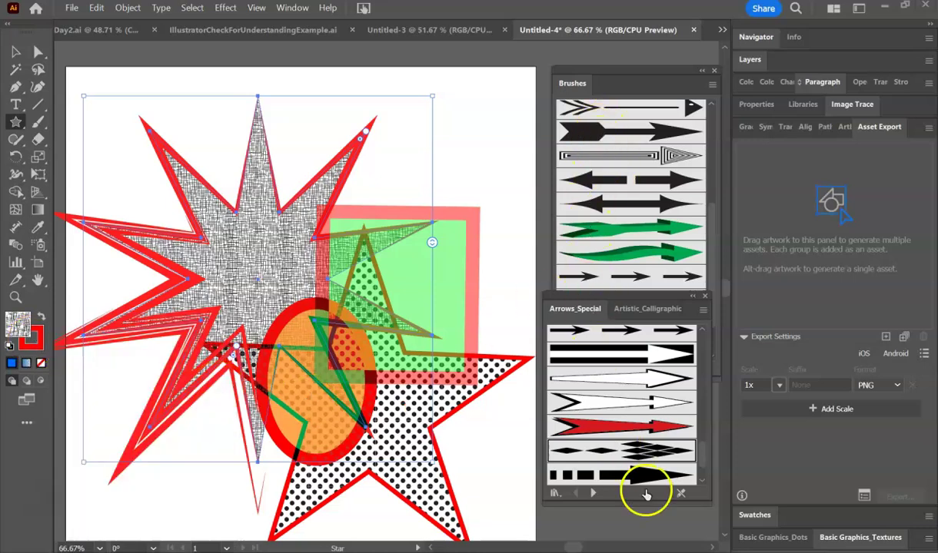
{"action": "left_click", "coordinate": [752, 515]}
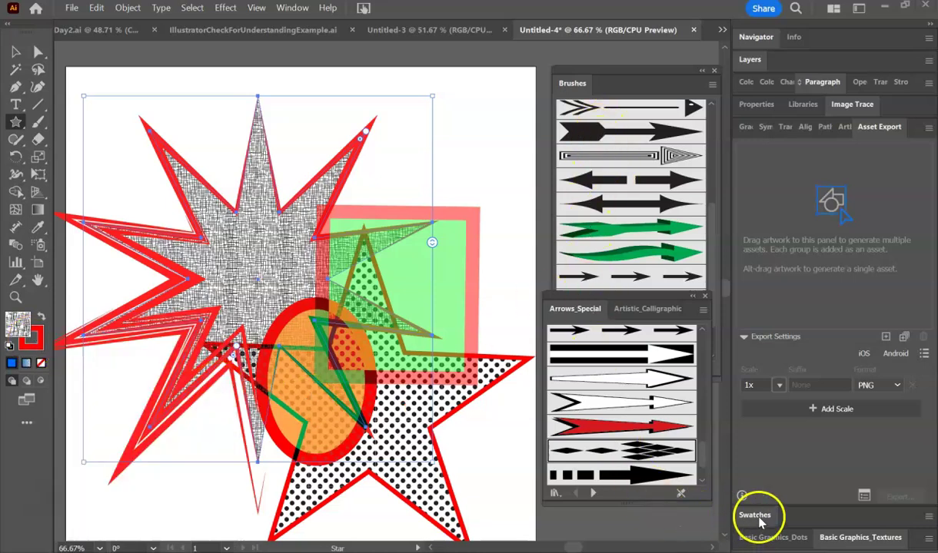
{"action": "left_click", "coordinate": [748, 59]}
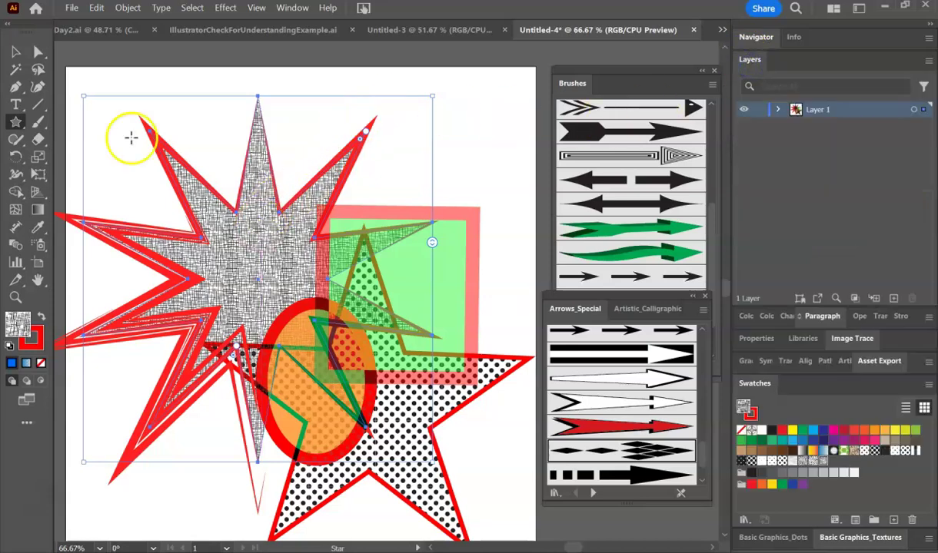
- Select the grey starburst, nudge it slightly right, and bring it to the front
{"action": "left_click", "coordinate": [15, 52]}
{"action": "left_click_drag", "start_coordinate": [208, 282], "coordinate": [227, 275]}
{"action": "right_click", "coordinate": [228, 275]}
{"action": "mouse_move", "coordinate": [285, 488]}
{"action": "left_click", "coordinate": [415, 485]}
- Move the grey starburst onto the green square, shift all artwork up-left, and deselect
{"action": "left_click_drag", "start_coordinate": [264, 245], "coordinate": [402, 300]}
{"action": "left_click_drag", "start_coordinate": [194, 193], "coordinate": [339, 327]}
{"action": "left_click", "coordinate": [292, 498]}
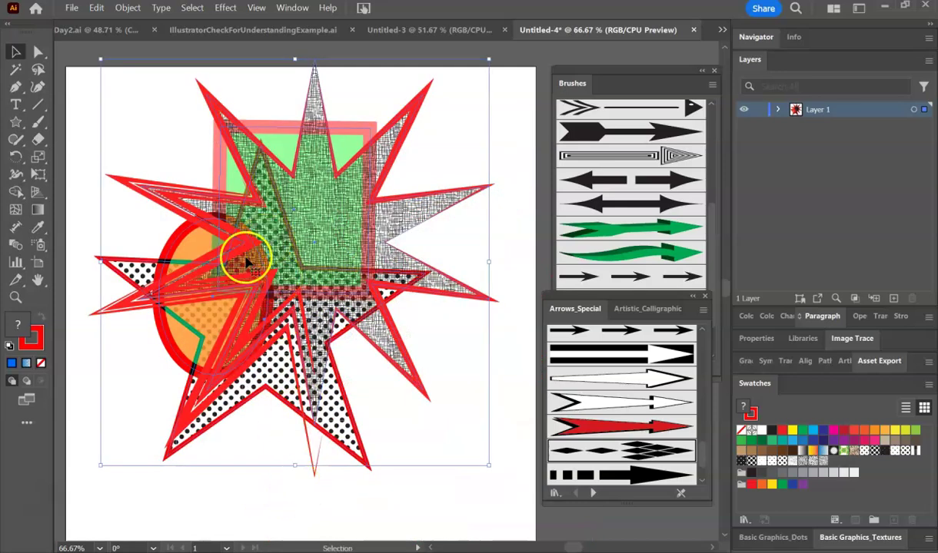